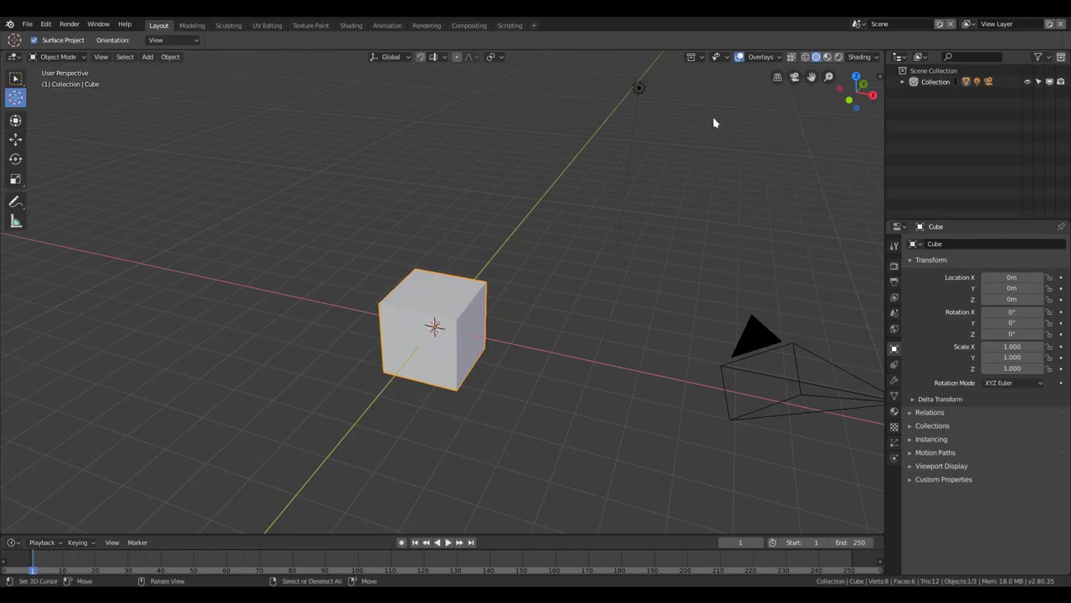
Step: Delete the default cube and add a circle at the origin
key(x)
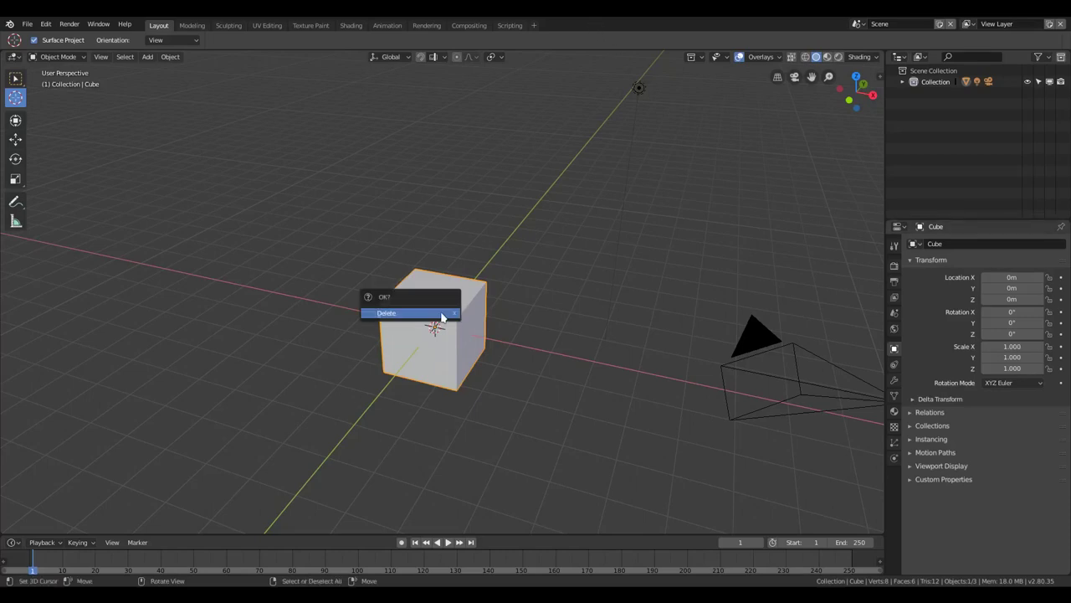
click(441, 315)
key(shift+a)
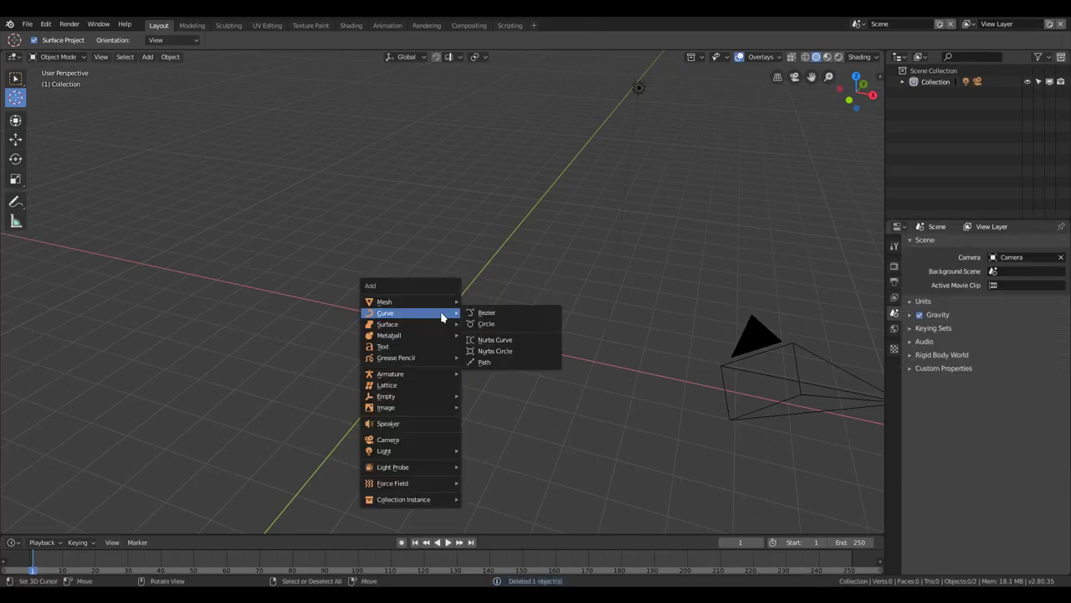
click(506, 324)
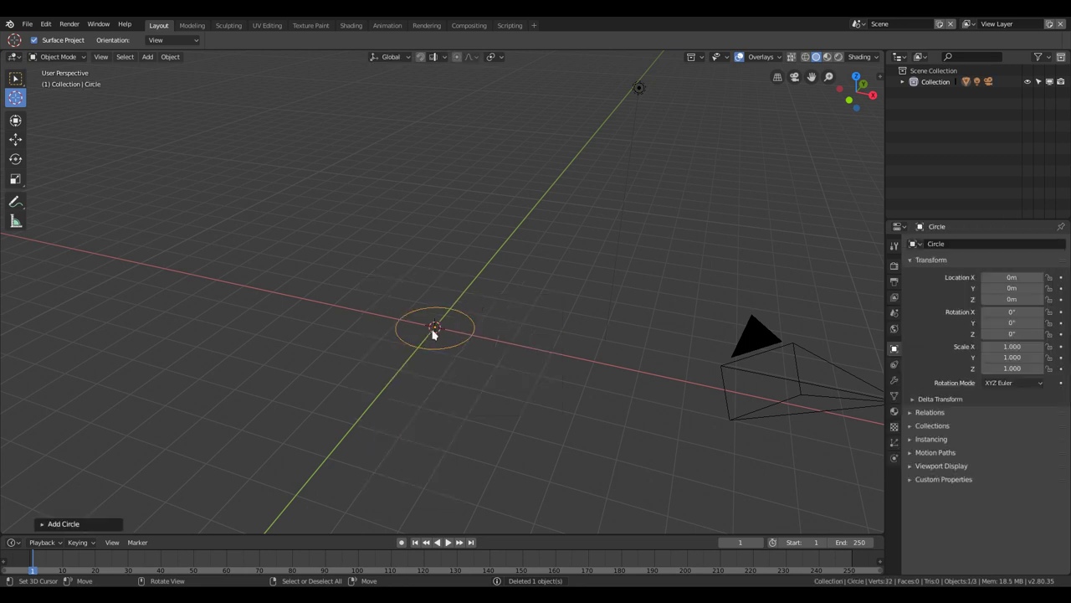
Step: Give the circle 6 vertices and a 3 m radius, then enter Edit Mode
click(96, 521)
click(157, 402)
text(6)
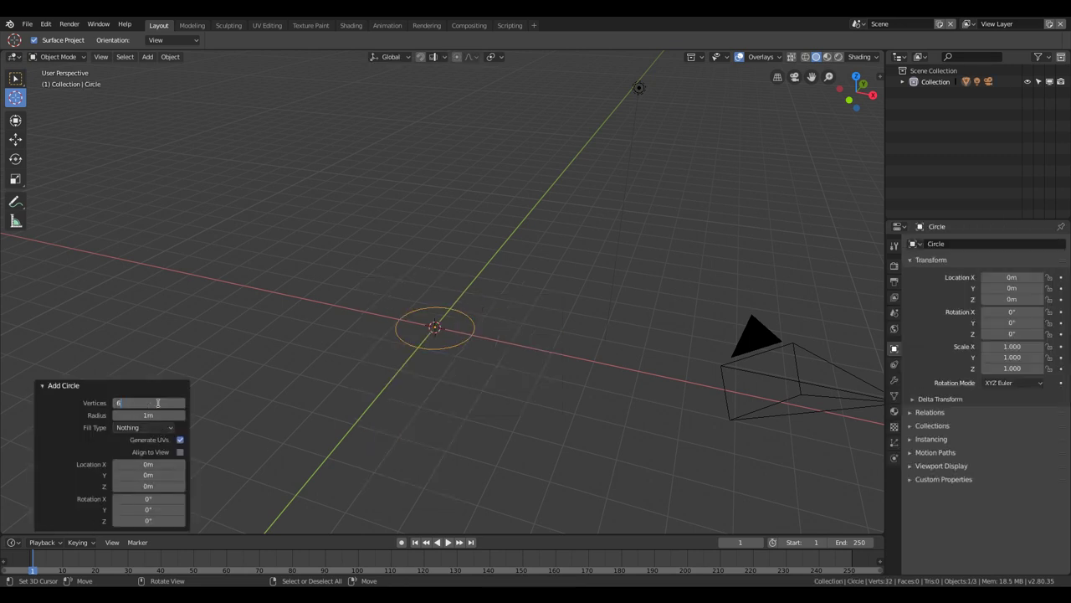
key(Tab)
text(3)
key(Return)
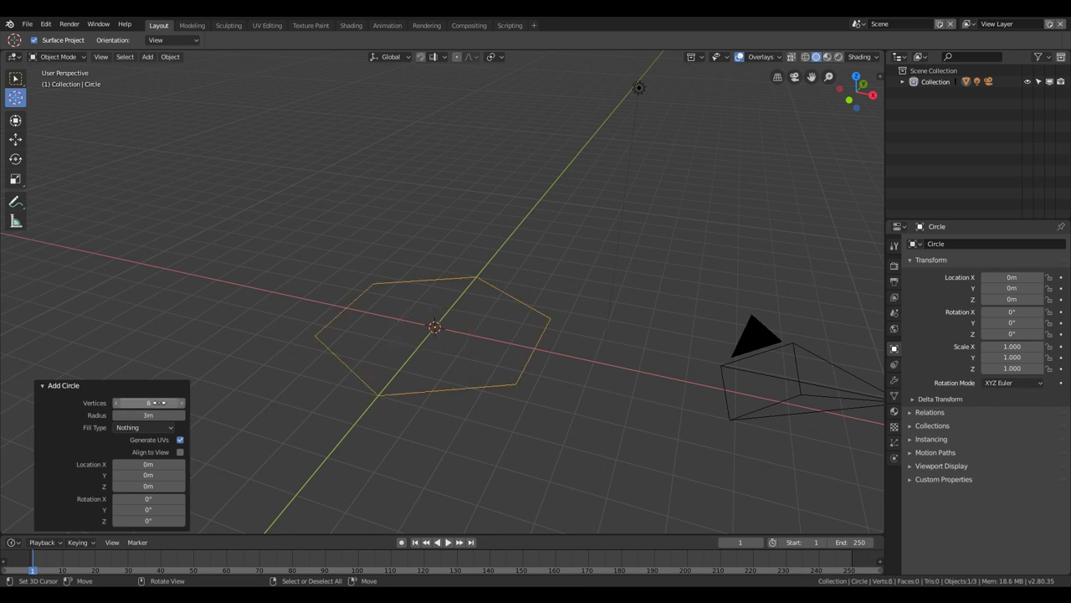
mouse_move(481, 403)
middle_down()
mouse_move(495, 423)
mouse_move(538, 370)
middle_up()
key(Tab)
Step: Extrude the hexagon outward into a ring and shift it along Z
key(e)
key(s)
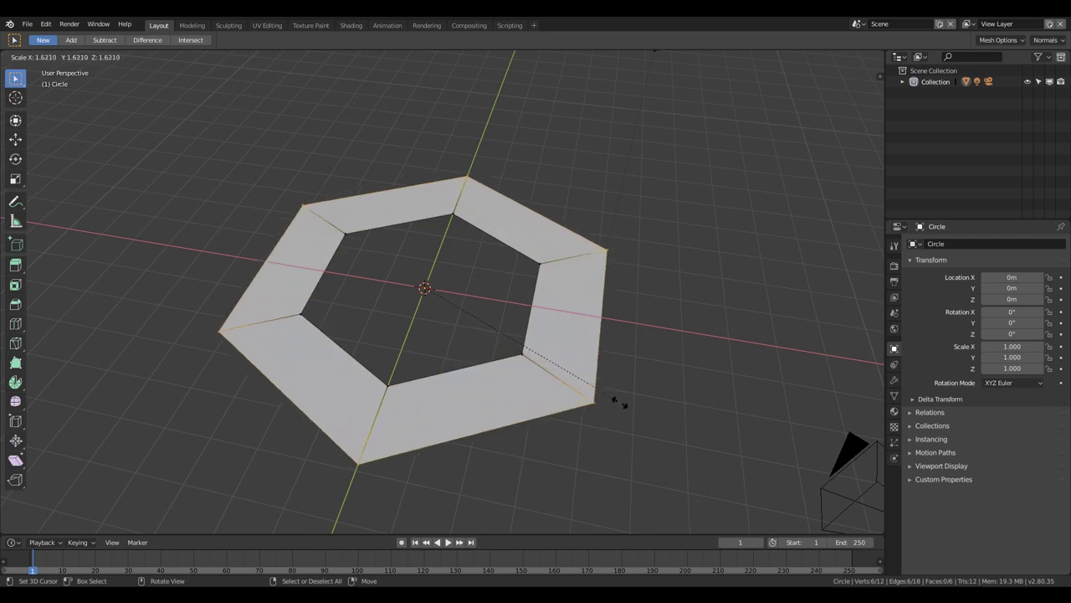
click(619, 400)
key(g)
key(z)
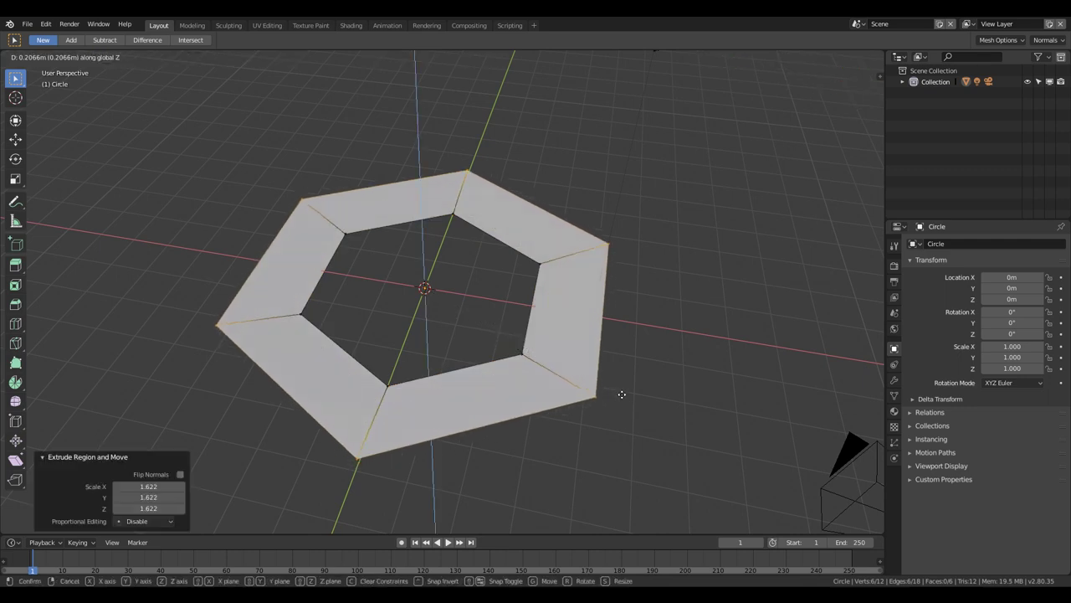
click(622, 394)
Step: Extrude the inner hexagon loop inward and raise it along Z
alt+click(529, 318)
key(e)
key(s)
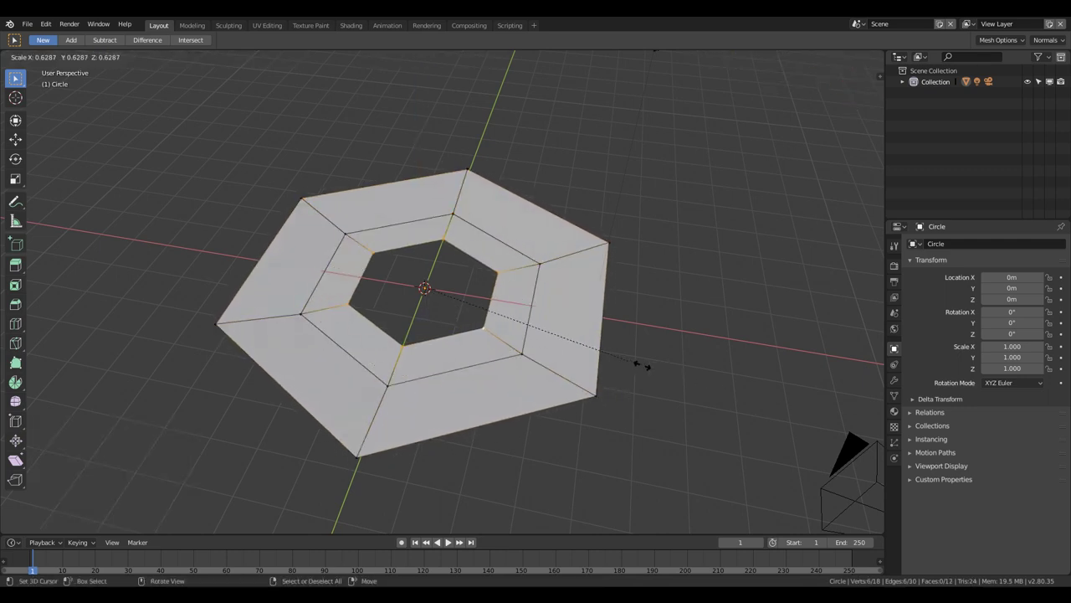
click(585, 336)
key(g)
key(z)
click(544, 354)
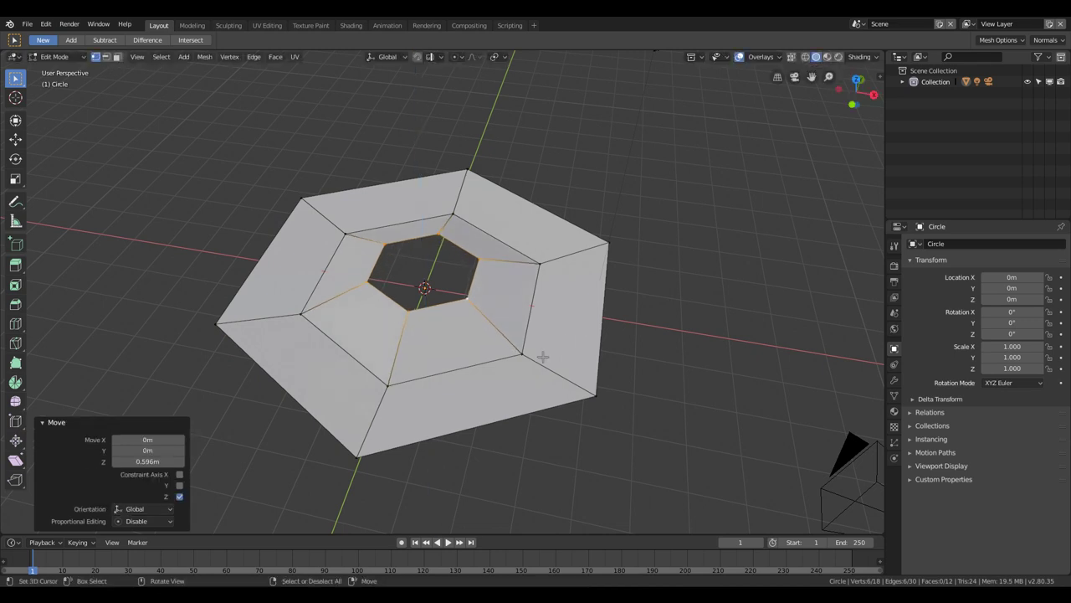
Step: Extrude the inner loop about 1.99 m straight up and pinch the peak to 0.182
middle_drag(545, 354, 574, 103)
key(g)
key(z)
key(Escape)
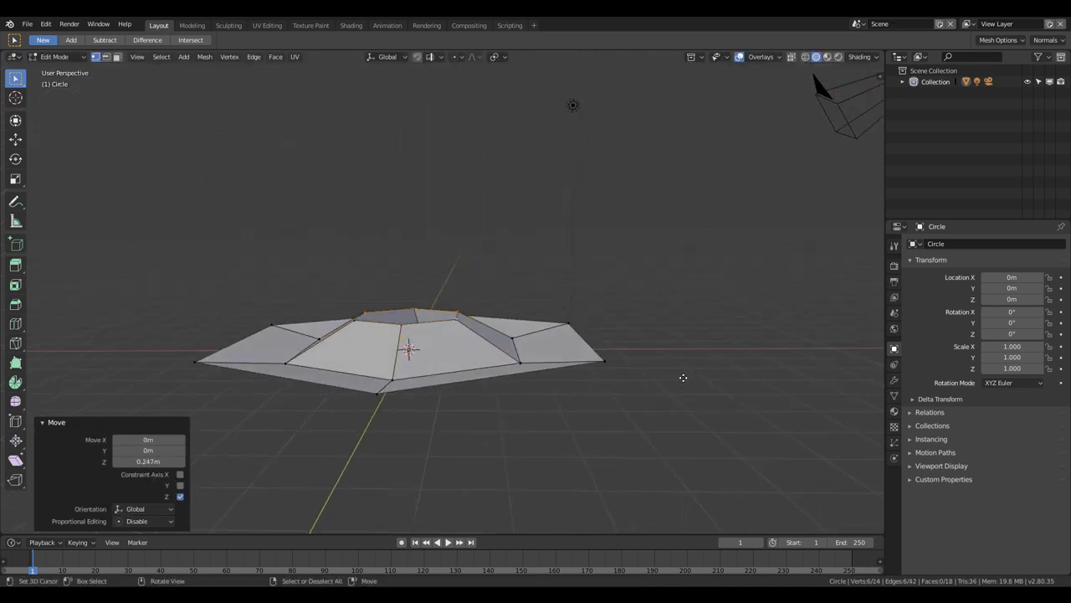
key(e)
key(z)
click(761, 314)
key(s)
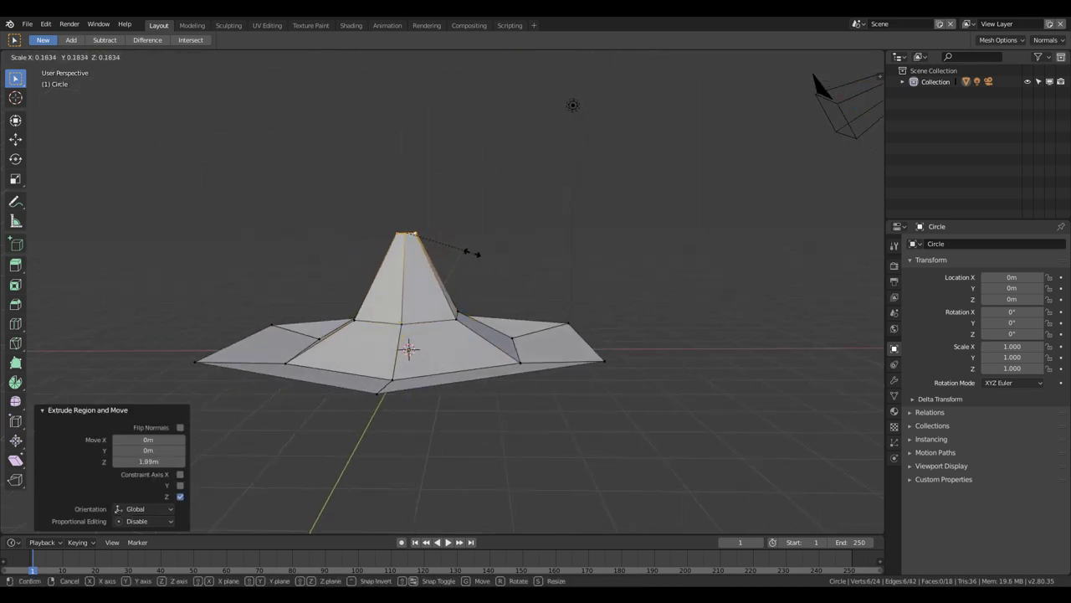
click(467, 251)
Step: Lift the outer rim loop 0.15 m along Z
mouse_move(466, 251)
middle_down()
mouse_move(517, 318)
mouse_move(577, 352)
mouse_move(605, 347)
mouse_move(546, 383)
middle_up()
alt+click(590, 348)
key(g)
key(z)
click(650, 349)
Step: Give all edges except the two inner hexagon loops a full crease of 1
scroll(546, 382, up, 3)
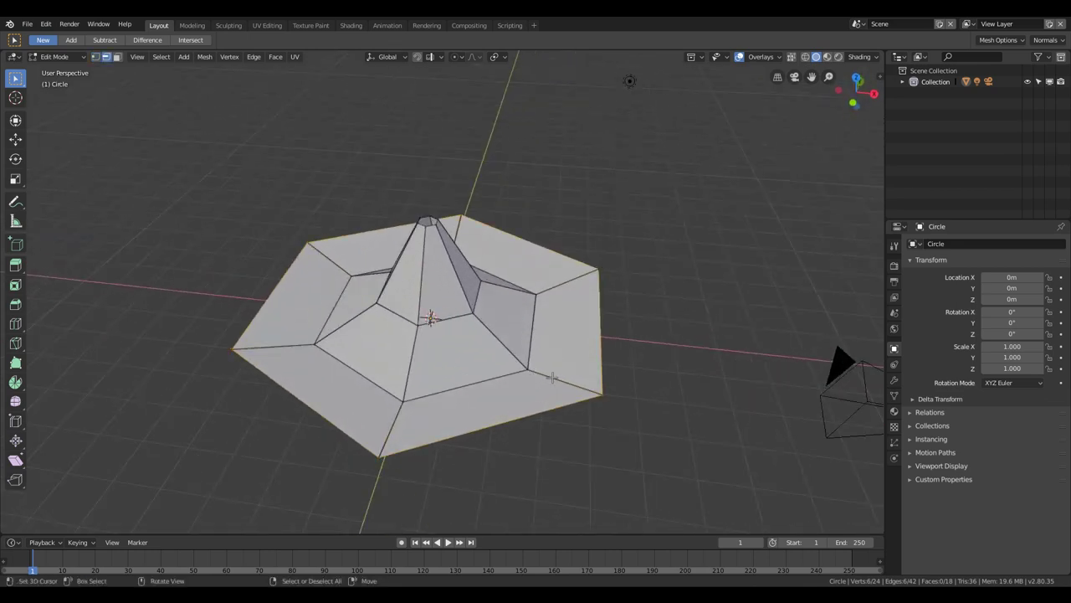
key(a)
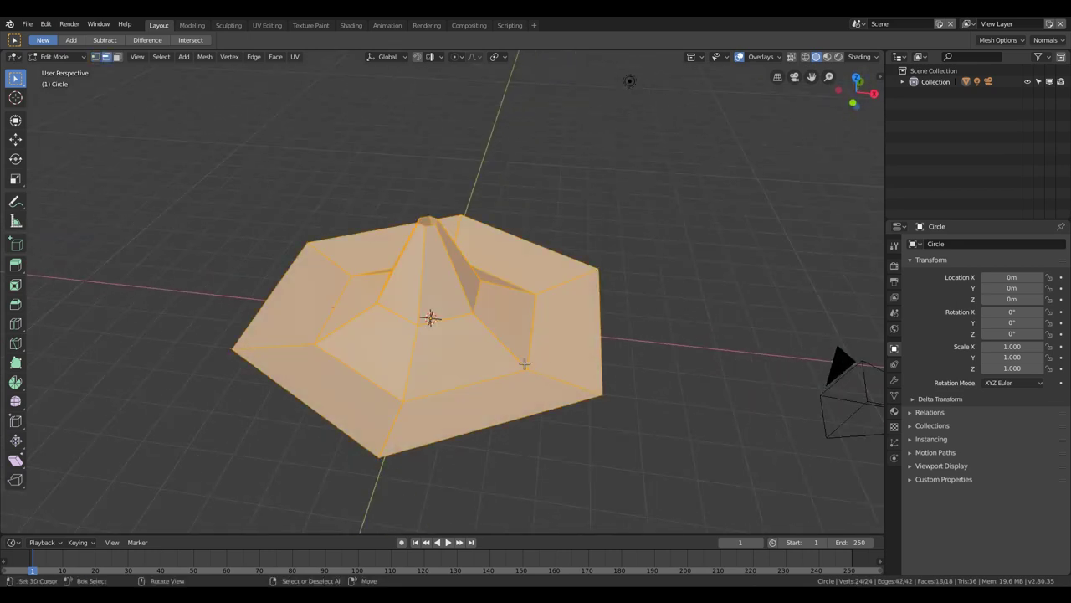
alt+shift+click(495, 374)
alt+shift+click(459, 321)
key(shift+e)
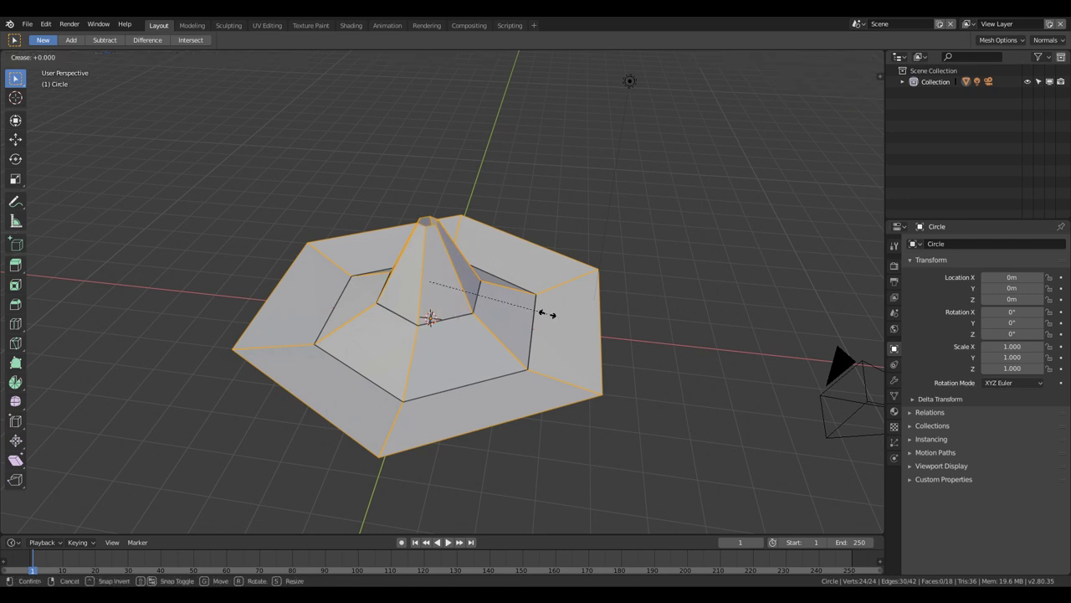
key(1)
key(Return)
Step: Back in Object Mode, add level 2 subdivision to the roof
key(Tab)
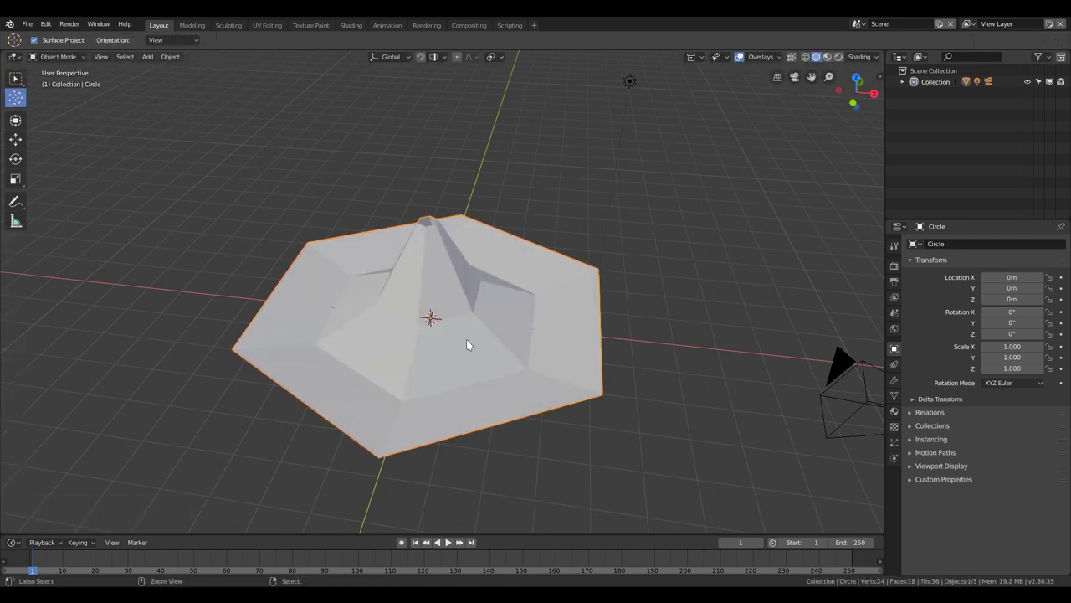
key(ctrl+2)
mouse_move(467, 339)
middle_down()
mouse_move(455, 337)
mouse_move(484, 318)
mouse_move(487, 355)
middle_up()
Step: Delete the camera and the light
click(866, 318)
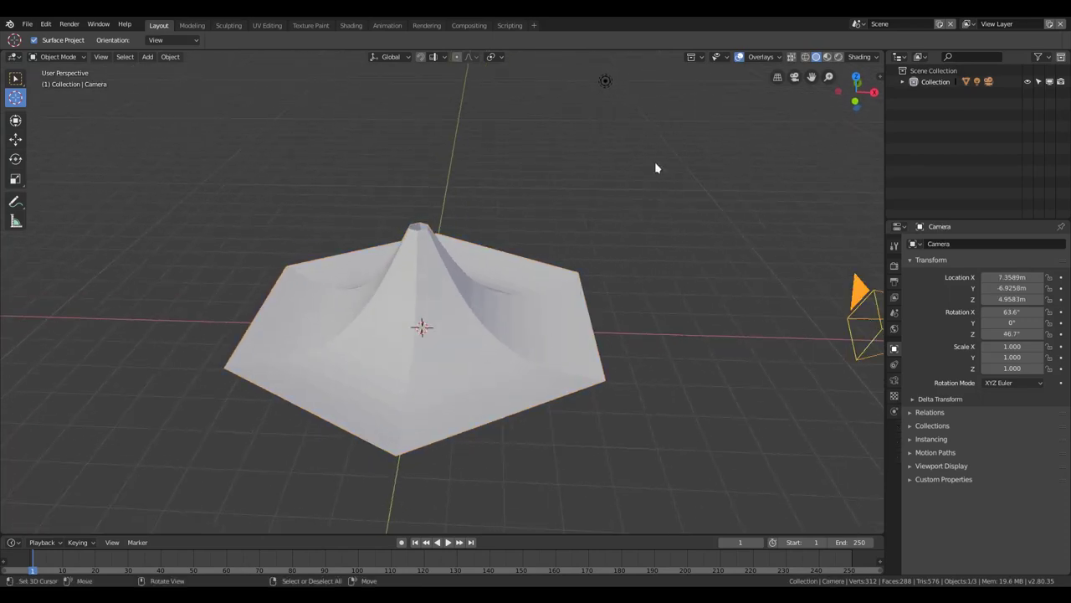
shift+click(606, 81)
key(x)
click(622, 147)
mouse_move(502, 364)
middle_down()
mouse_move(473, 360)
mouse_move(514, 378)
middle_up()
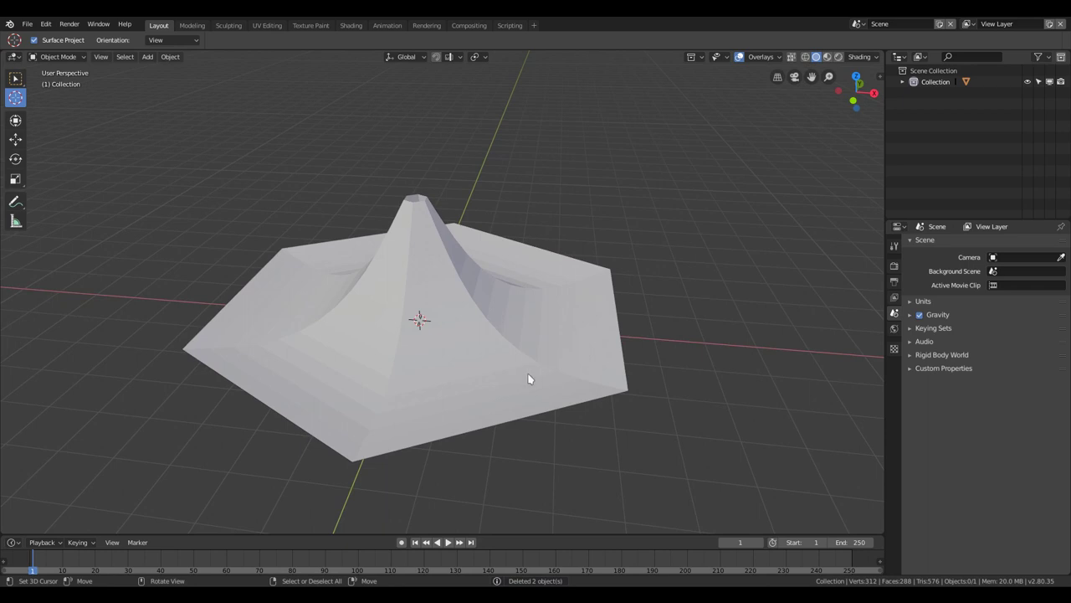
Step: Duplicate the roof's outer edge loop in place and separate it into its own object
click(518, 384)
scroll(487, 375, down, 1)
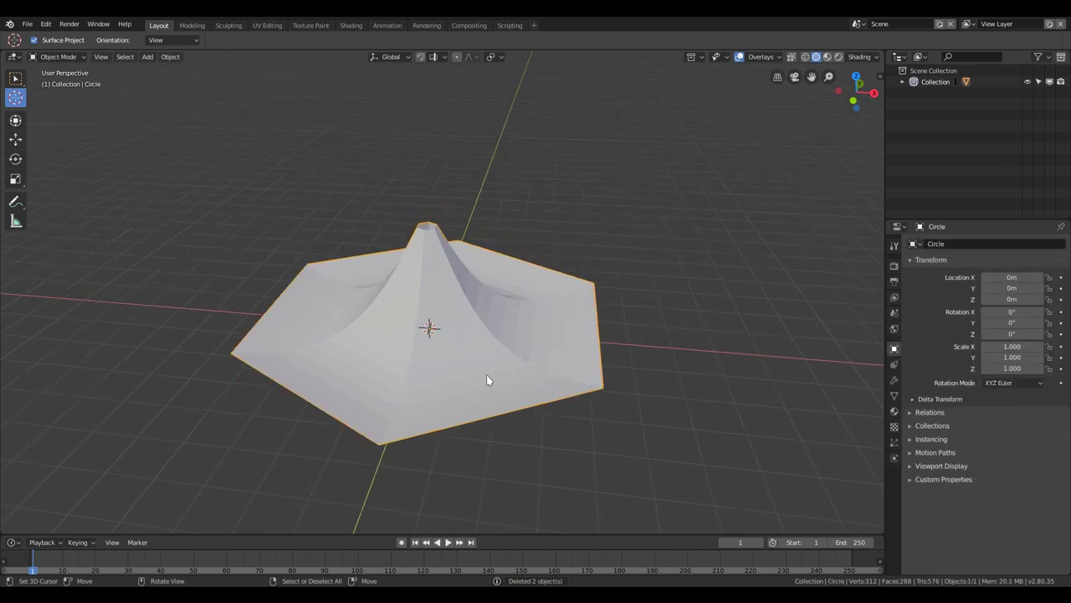
key(Tab)
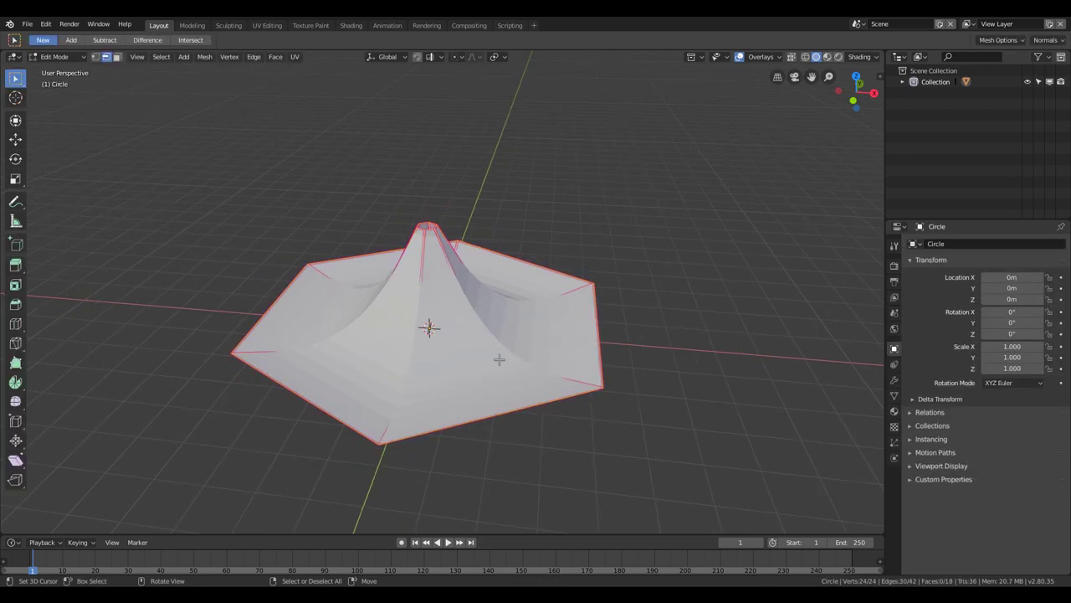
middle_drag(498, 359, 503, 382)
key(alt)
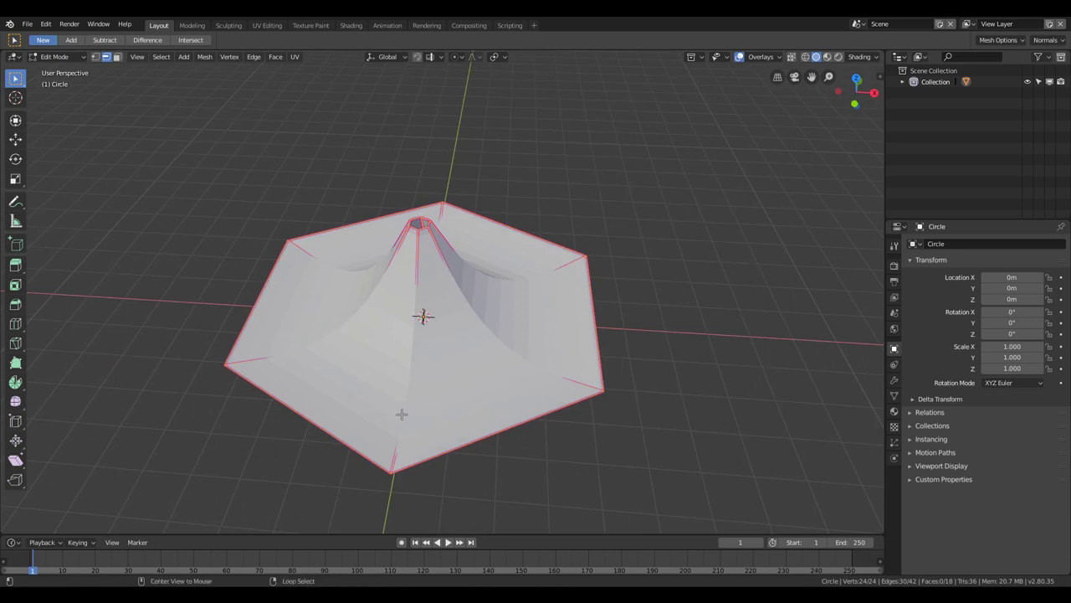
alt+click(401, 414)
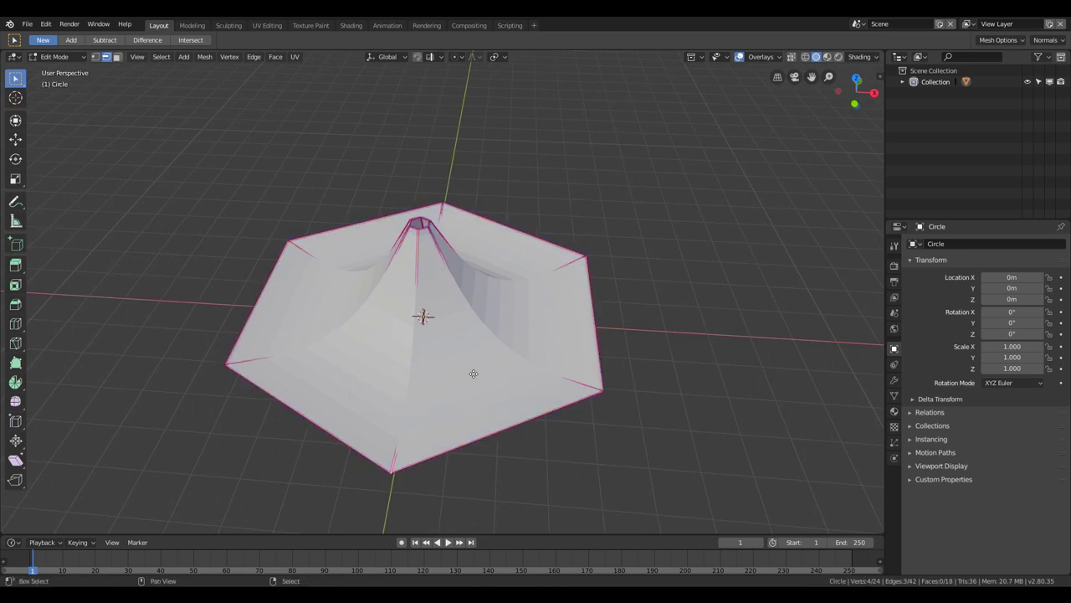
key(shift+d)
key(Escape)
key(p)
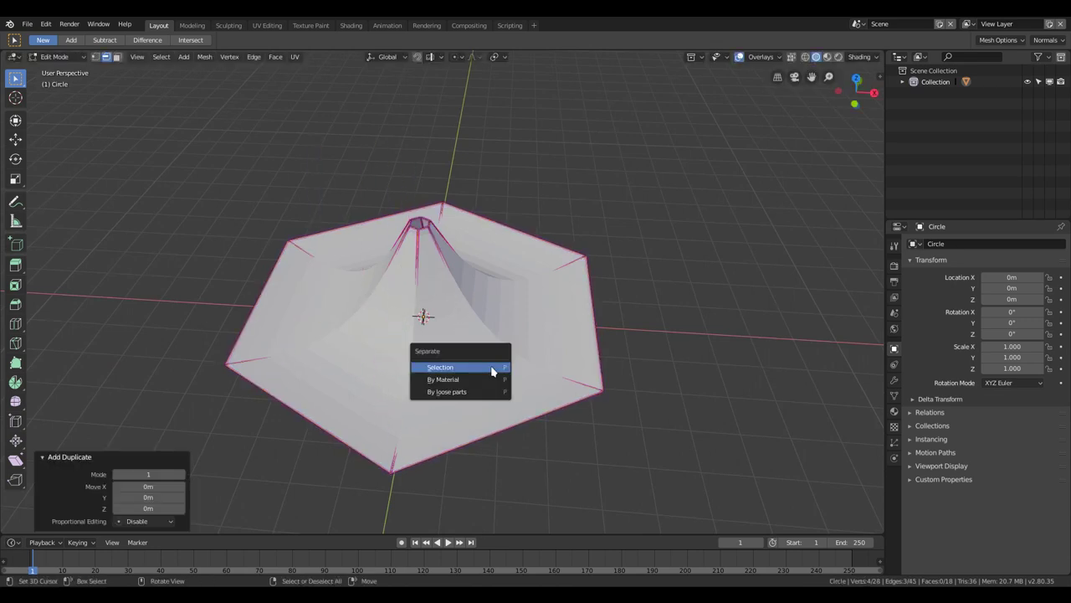
click(492, 367)
Step: In Object Mode, convert the separated loop Circle.001 into a curve
mouse_move(612, 379)
middle_down()
mouse_move(461, 394)
mouse_move(462, 412)
middle_up()
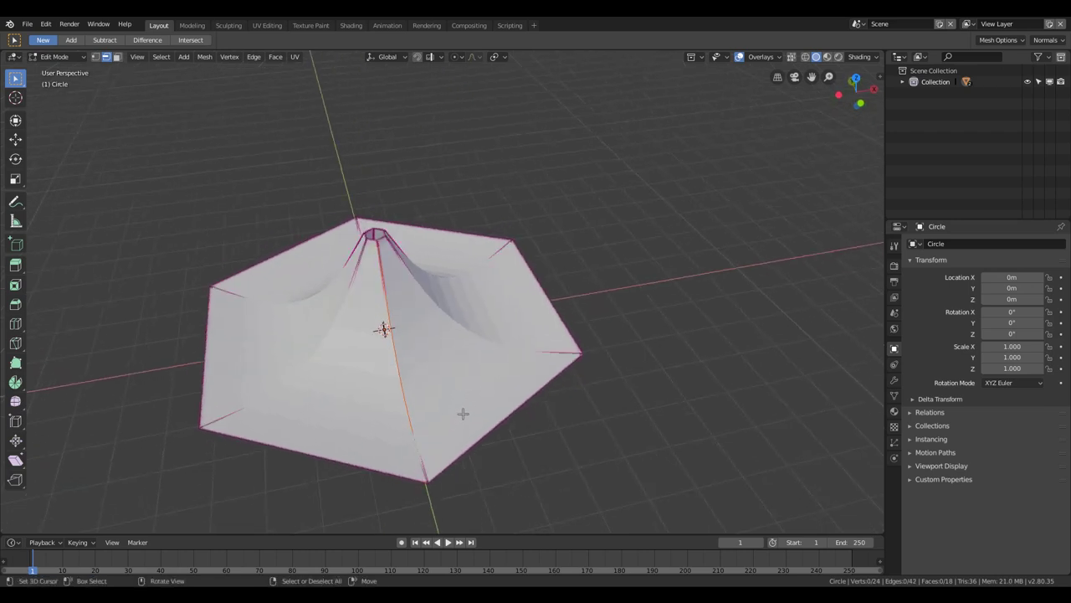
right_click(463, 414)
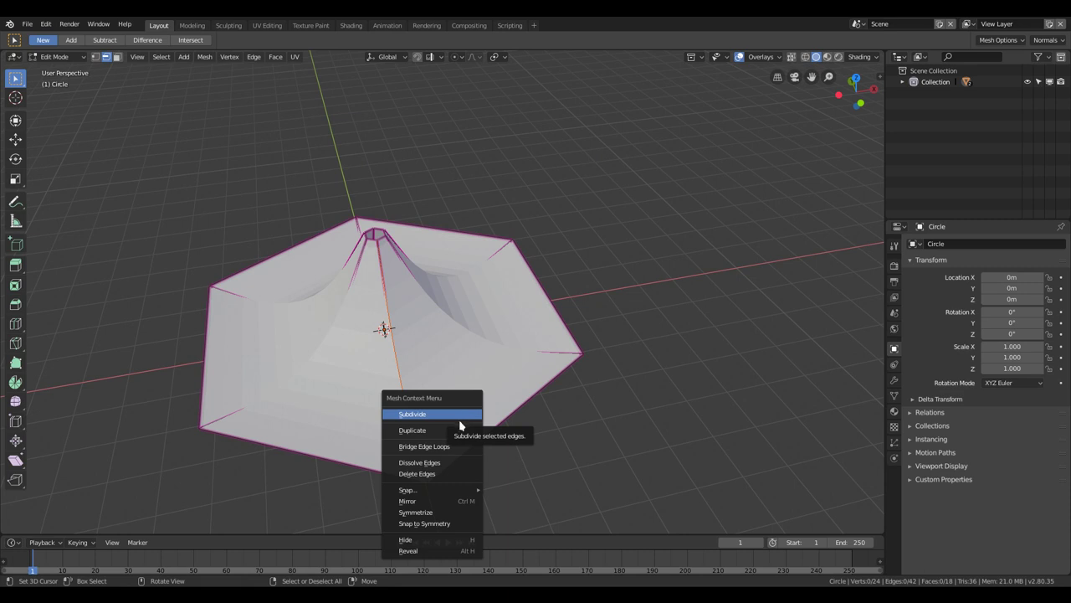
key(Escape)
key(ctrl+Tab)
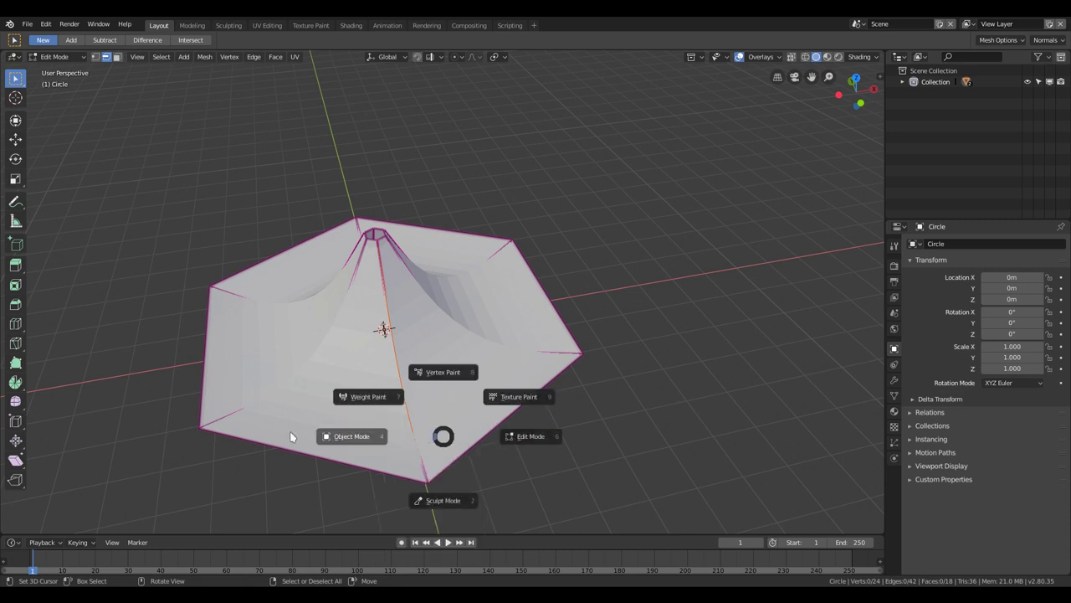
click(406, 433)
right_click(558, 443)
mouse_move(503, 441)
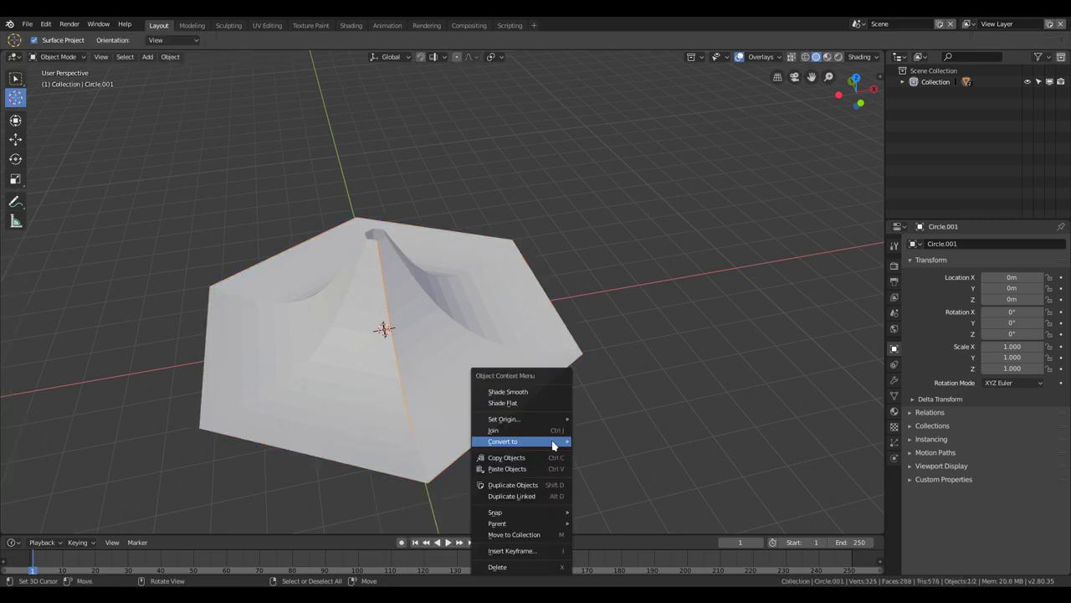
click(631, 441)
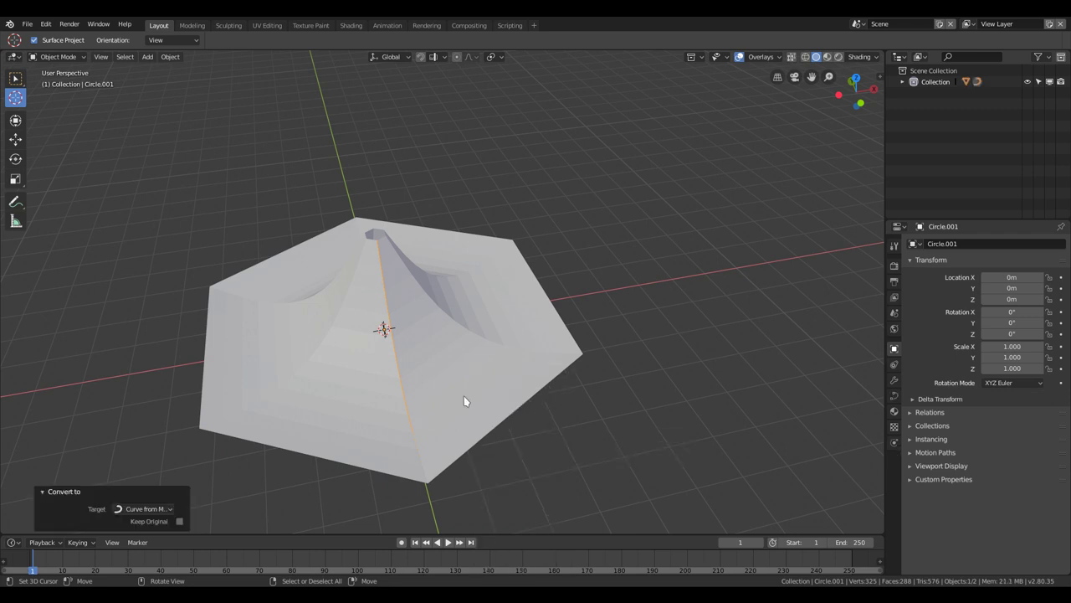
mouse_move(464, 395)
middle_down()
mouse_move(439, 386)
mouse_move(439, 402)
middle_up()
key(shift+a)
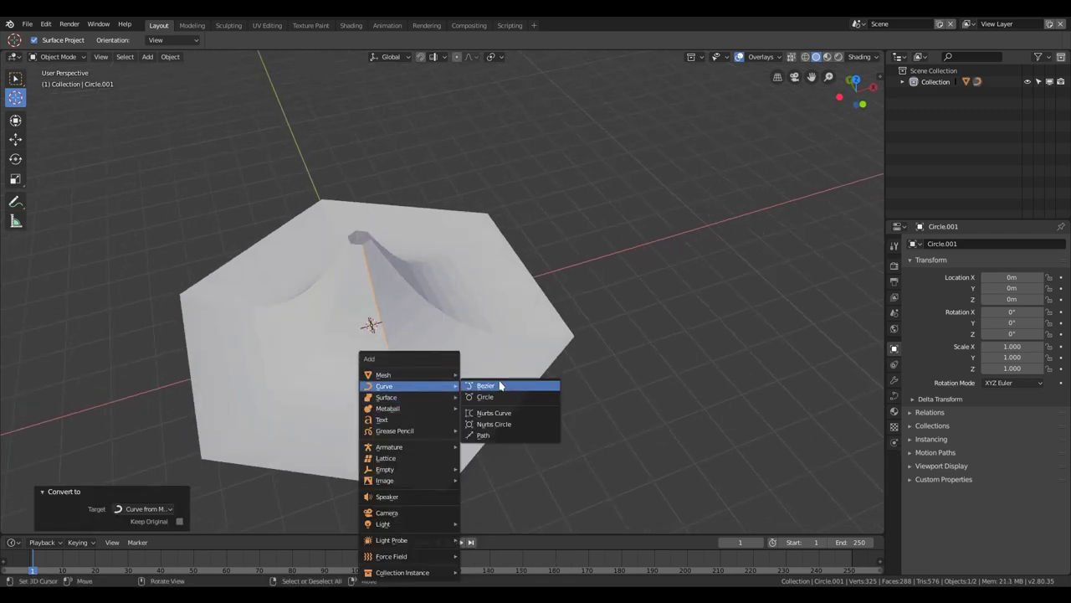
Step: Add a Bezier circle scaled to 0.177 and switch the view to wireframe
click(507, 396)
key(Tab)
key(s)
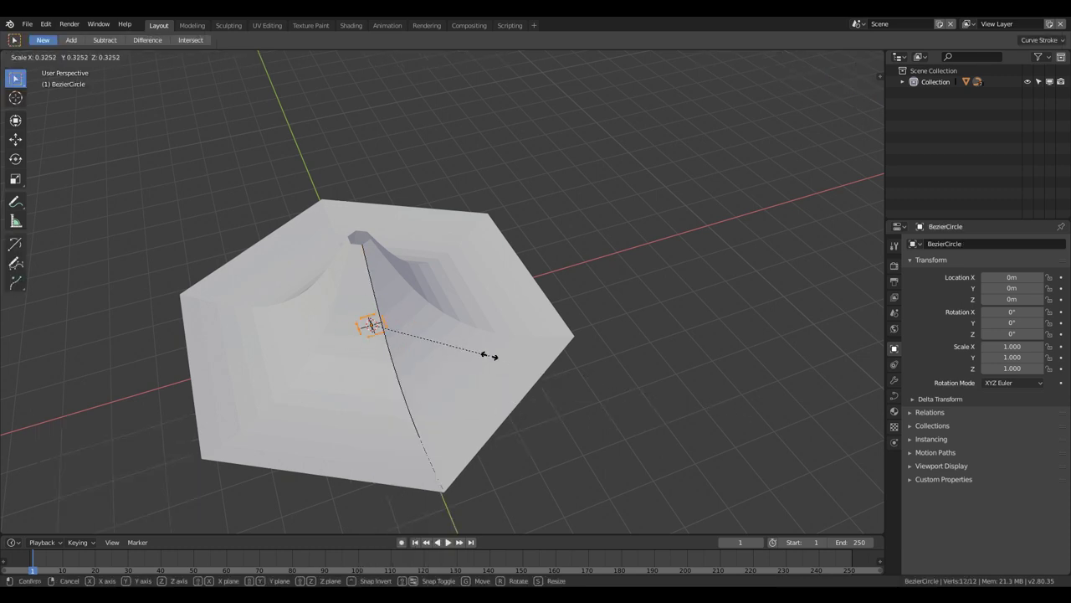
click(435, 345)
key(shift+z)
mouse_move(428, 373)
middle_down()
mouse_move(466, 357)
mouse_move(628, 389)
middle_up()
Step: Return to Object Mode and select the Circle.001 ridge curve
key(s)
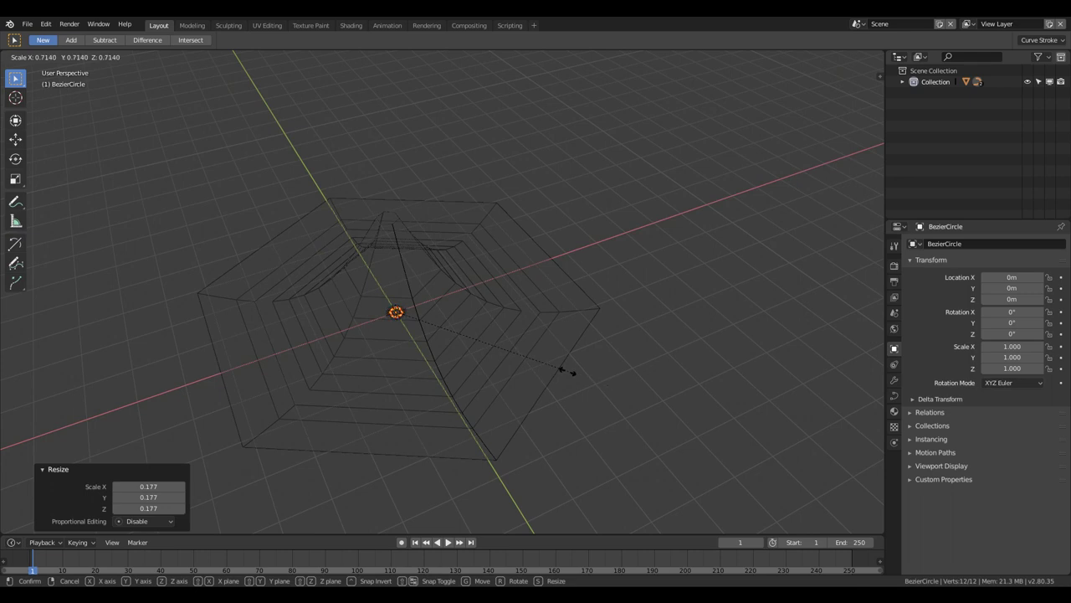
key(Escape)
key(ctrl+Tab)
key(ctrl+Tab)
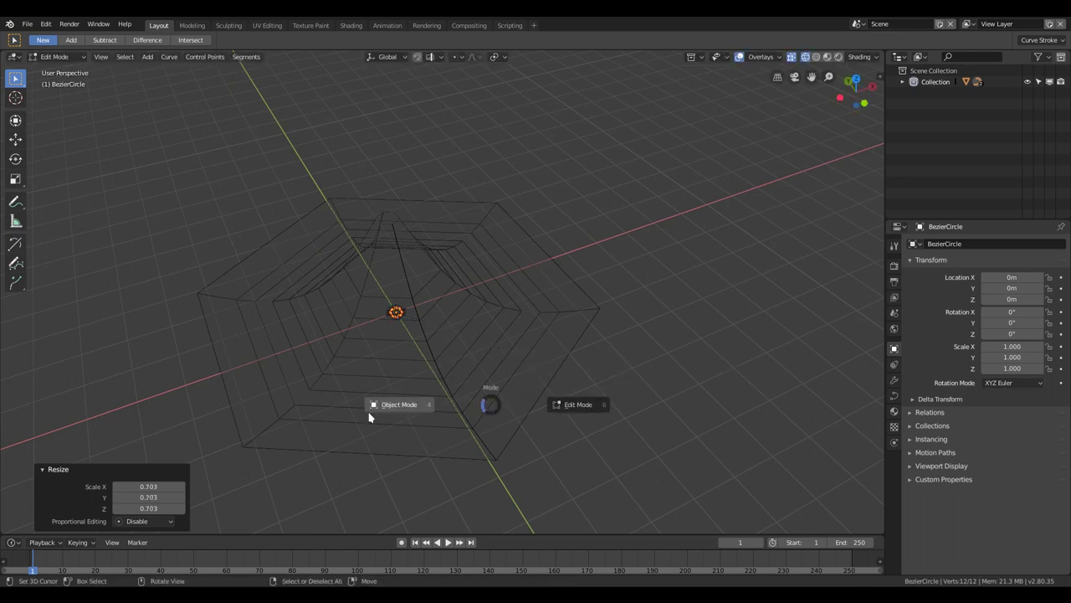
click(380, 407)
click(468, 424)
click(468, 423)
middle_drag(468, 424, 524, 411)
Step: Set Circle.001's bevel object to BezierCircle with Fill Caps enabled
click(895, 396)
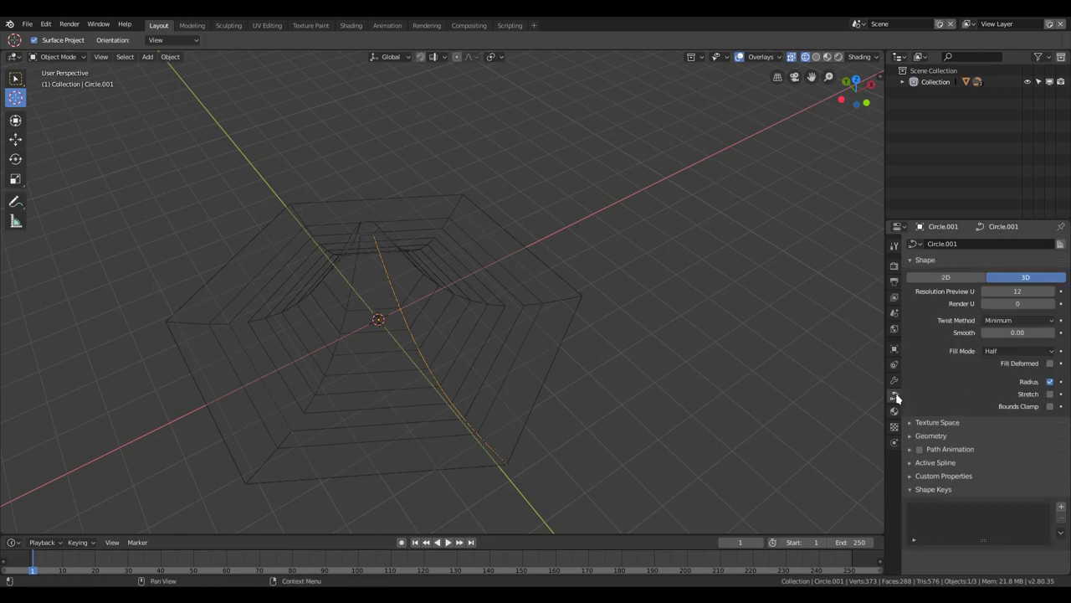
click(921, 435)
scroll(980, 480, down, 3)
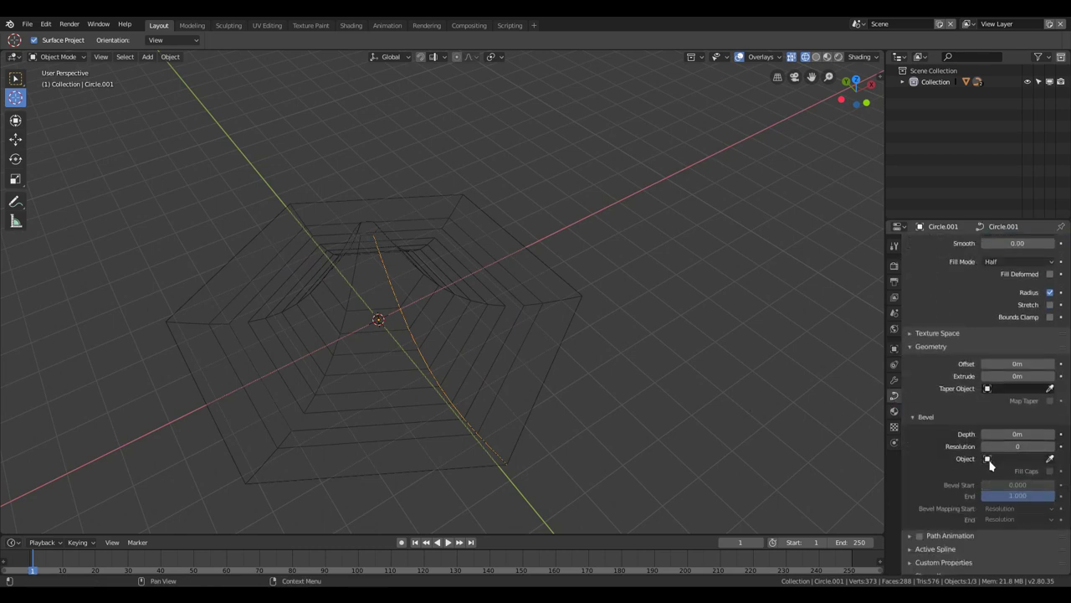
click(989, 461)
click(977, 472)
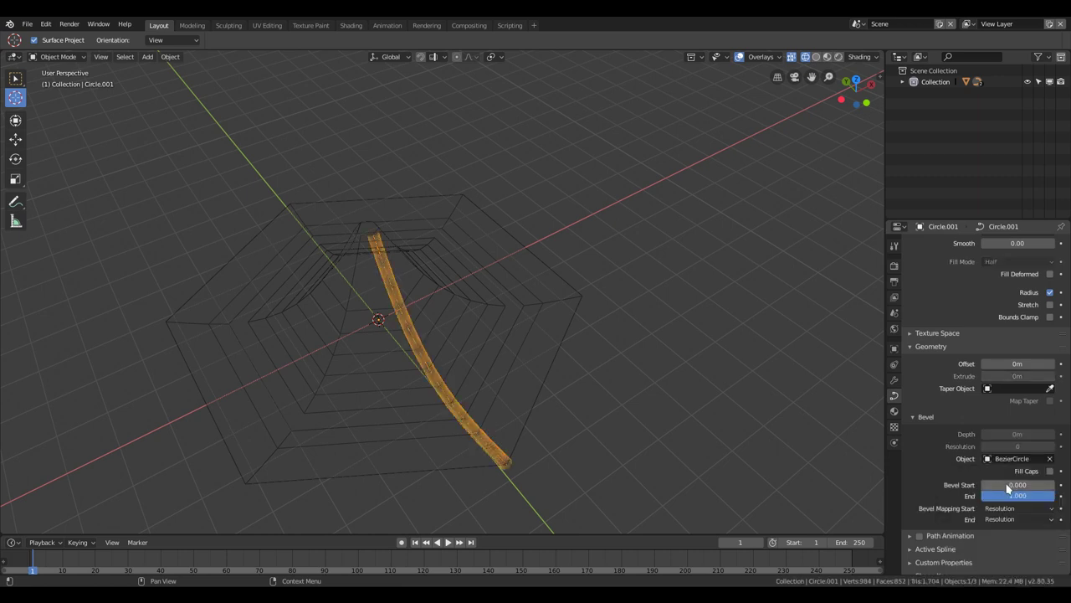
click(1052, 472)
mouse_move(665, 447)
middle_down()
mouse_move(562, 411)
mouse_move(605, 411)
mouse_move(605, 394)
mouse_move(579, 398)
middle_up()
Step: Switch to solid shading and select the tube curve's lower end point in Edit Mode
click(583, 429)
scroll(580, 399, up, 2)
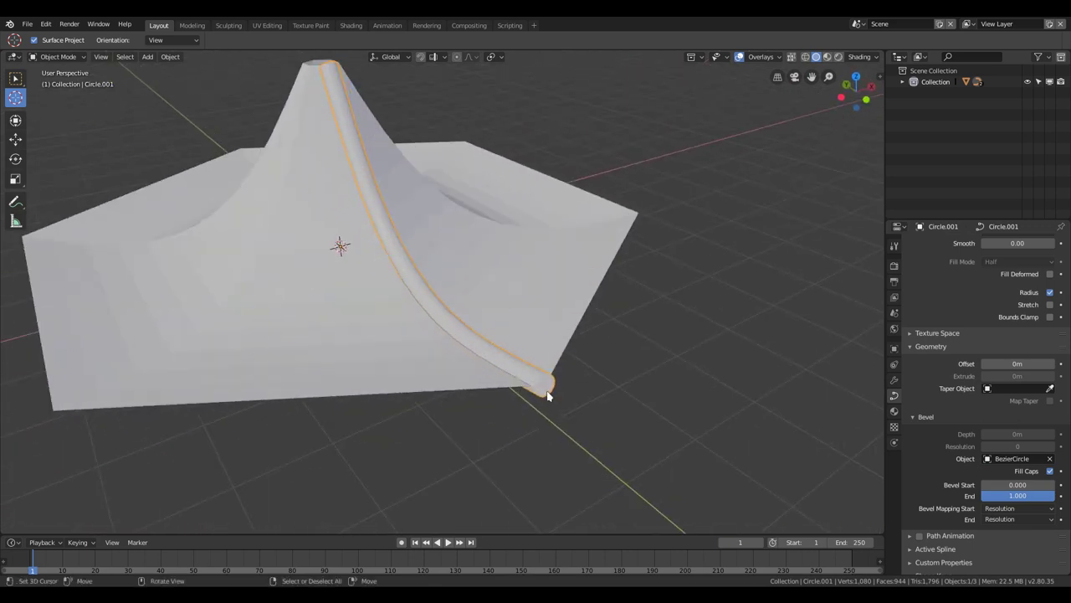
key(Tab)
scroll(548, 394, up, 1)
click(548, 387)
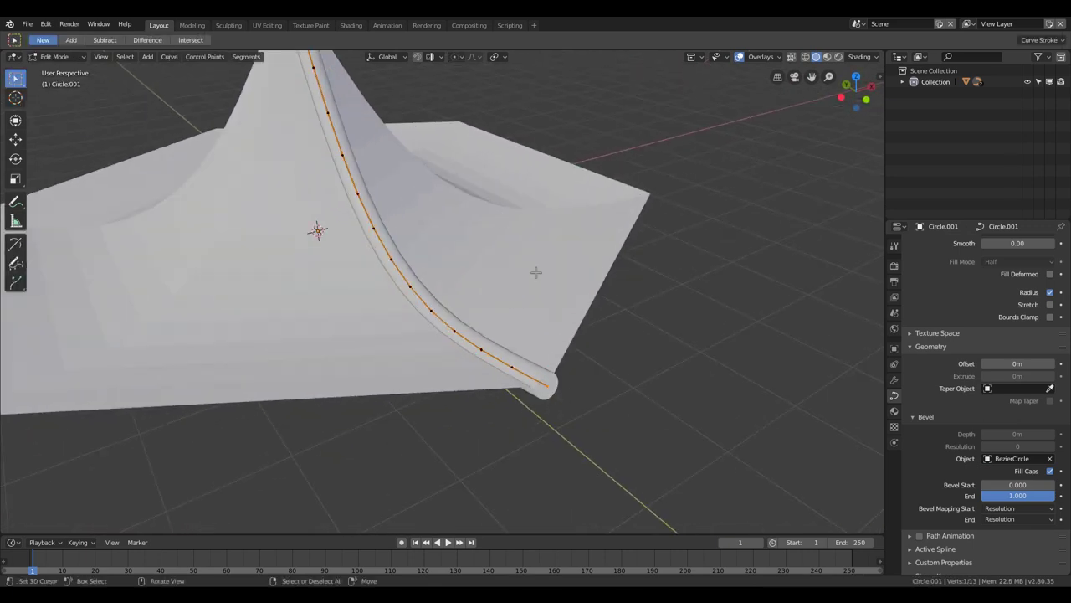
Step: Shrink the tube's end radius with a 0.407 linear proportional falloff to taper the tip
click(474, 57)
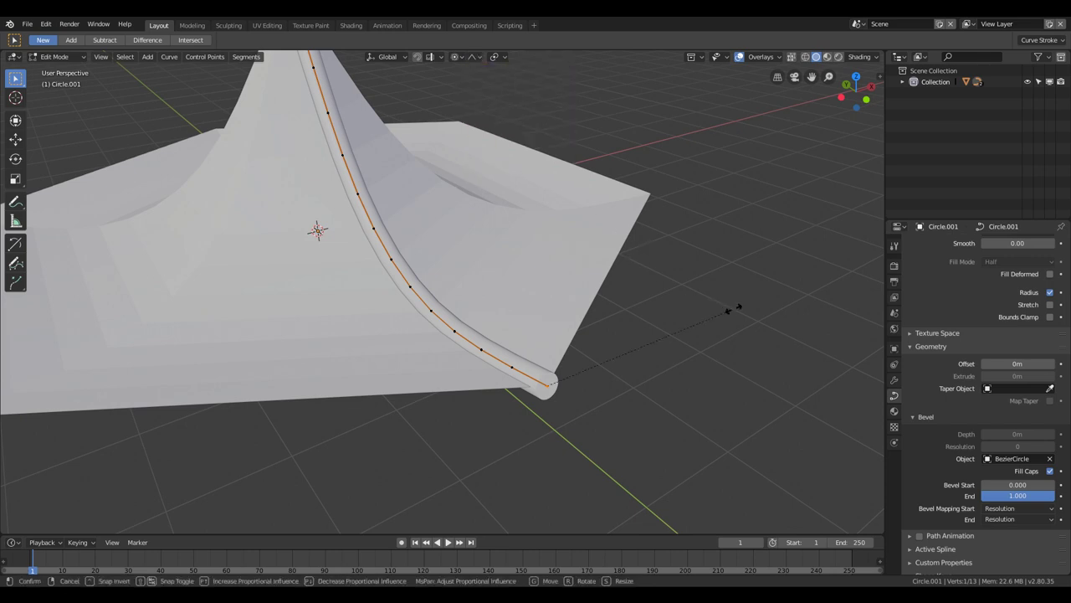
key(alt+s)
scroll(620, 328, up, 1)
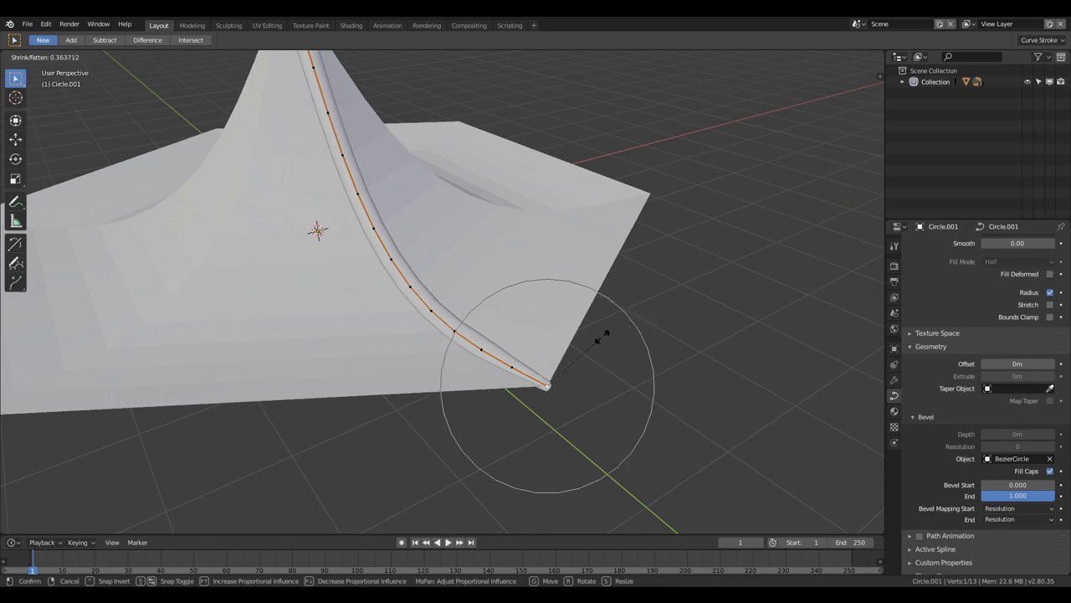
click(608, 329)
mouse_move(608, 329)
middle_down()
mouse_move(495, 335)
mouse_move(516, 332)
mouse_move(465, 379)
mouse_move(708, 358)
middle_up()
Step: Leave the curve and enter Edit Mode on the roof mesh
key(Tab)
click(467, 397)
key(Tab)
middle_drag(558, 372, 550, 371)
scroll(553, 373, down, 2)
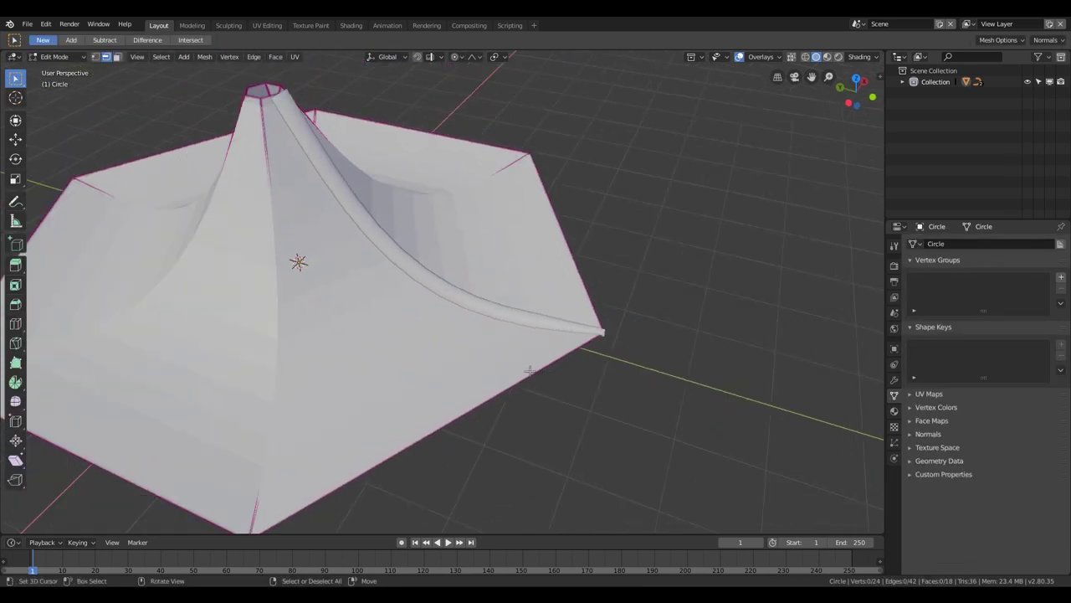
scroll(555, 378, up, 2)
key(ctrl+r)
click(555, 307)
right_click(555, 307)
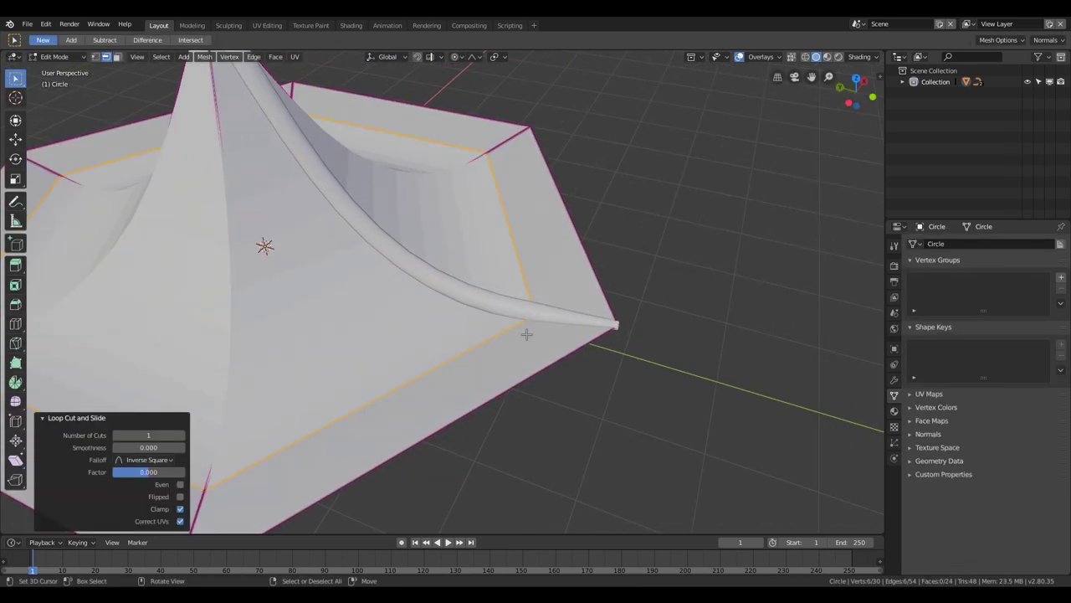
key(shift+e)
click(527, 340)
scroll(527, 338, down, 2)
key(ctrl+z)
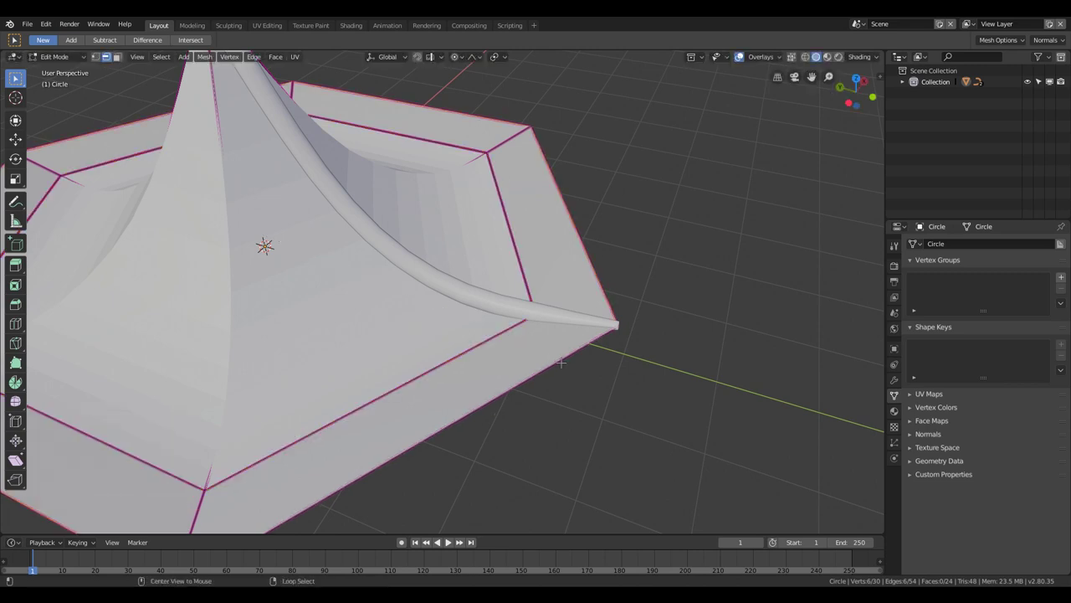
right_click(544, 361)
key(Escape)
middle_drag(565, 350, 436, 335)
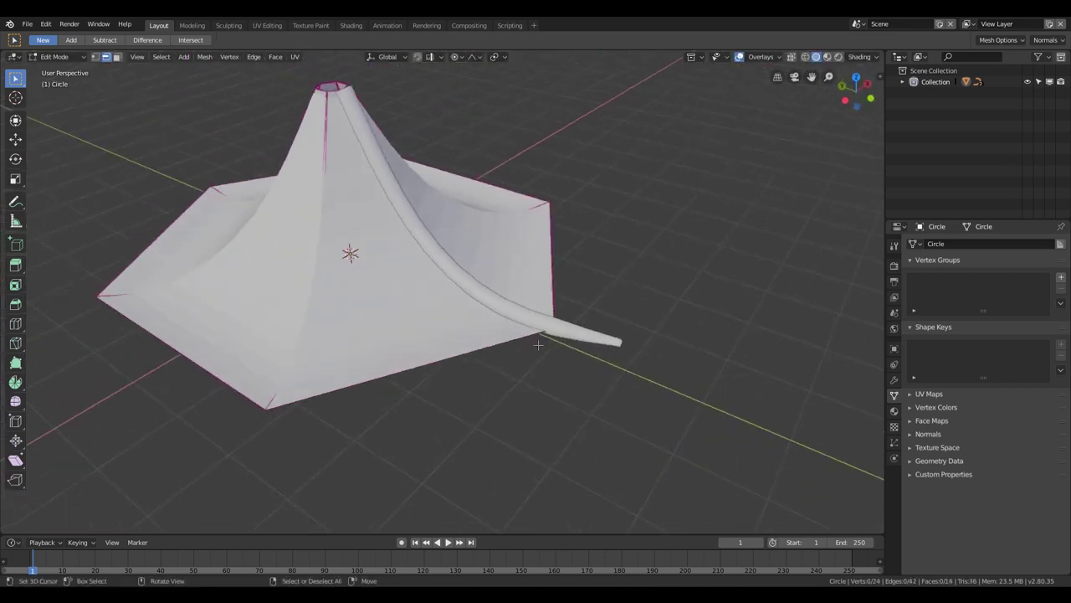
key(Tab)
mouse_move(359, 330)
middle_down()
mouse_move(384, 289)
mouse_move(350, 347)
middle_up()
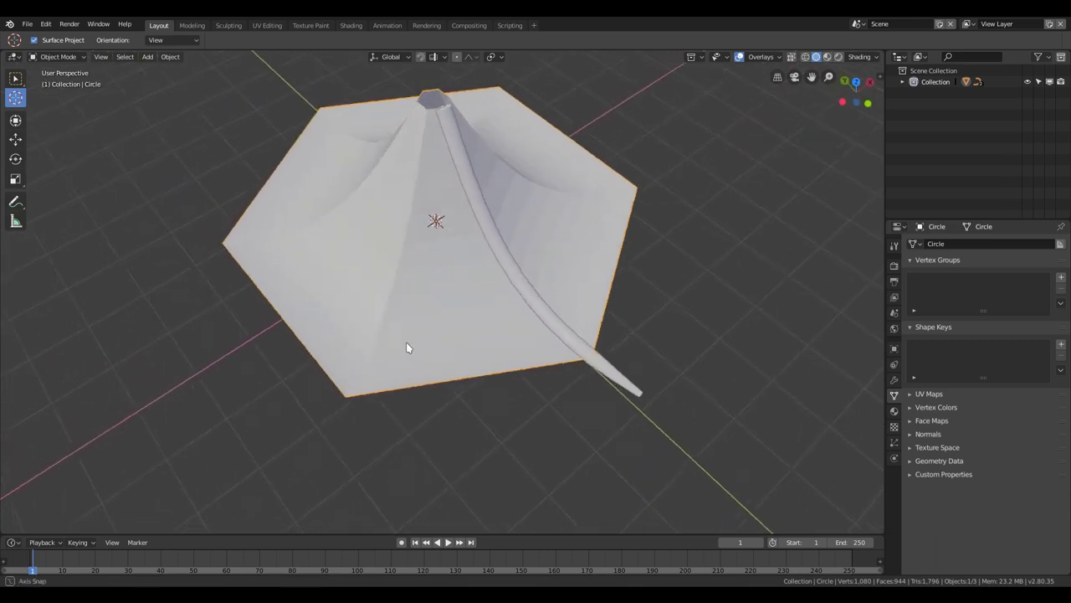
Step: Make linked copies of the tube ridge, each rotated 60° about Z, around the roof
middle_drag(350, 348, 399, 336)
click(617, 404)
mouse_move(579, 377)
middle_down()
mouse_move(610, 390)
mouse_move(650, 373)
middle_up()
key(alt+d)
key(r)
text(z)
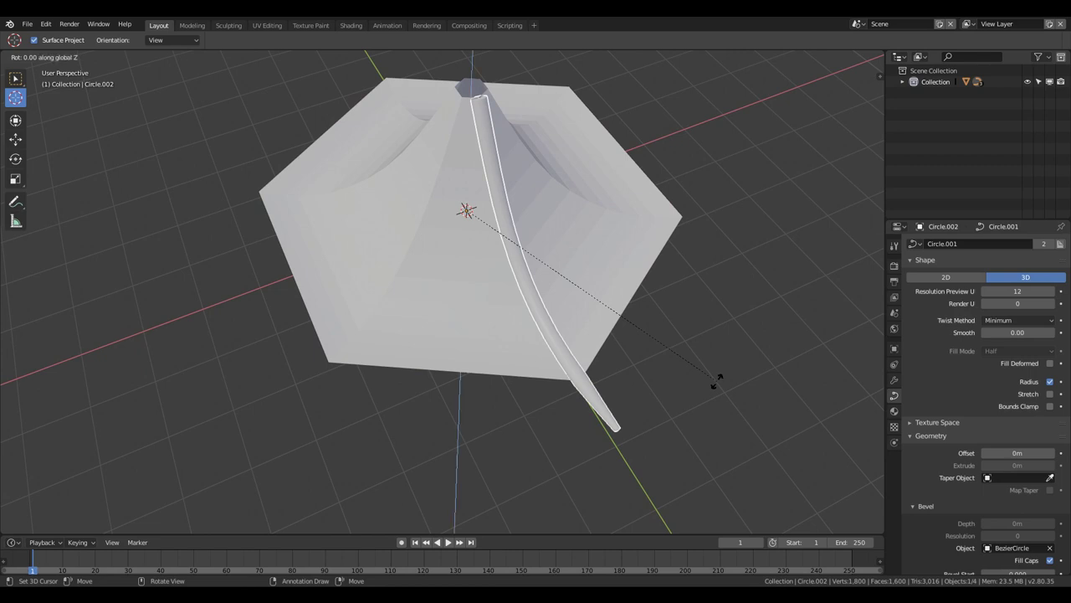
text(60)
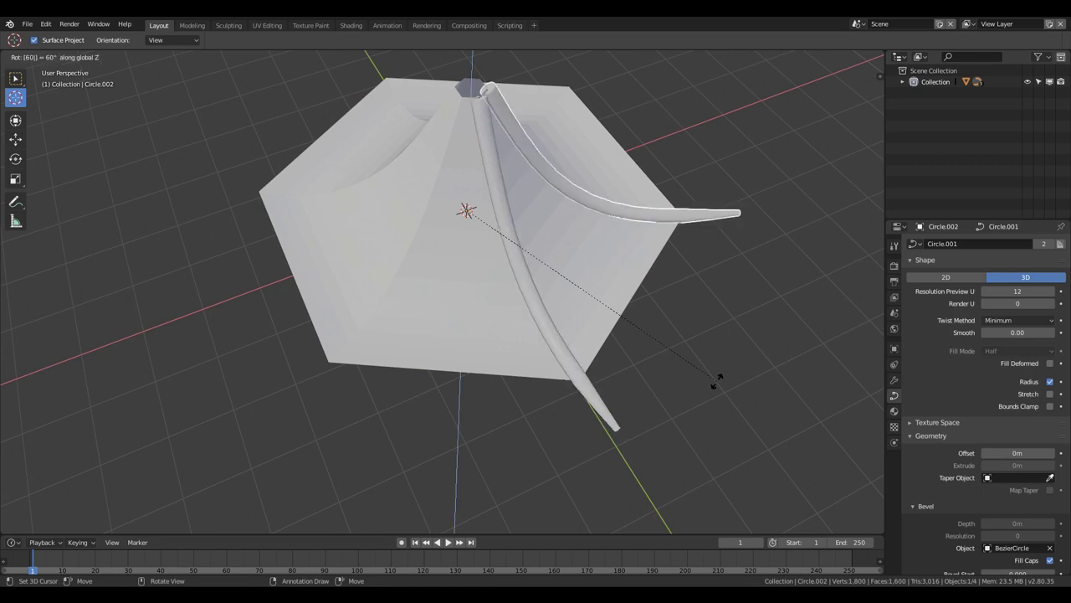
key(Return)
key(shift+r)
key(shift+r)
key(shift+r)
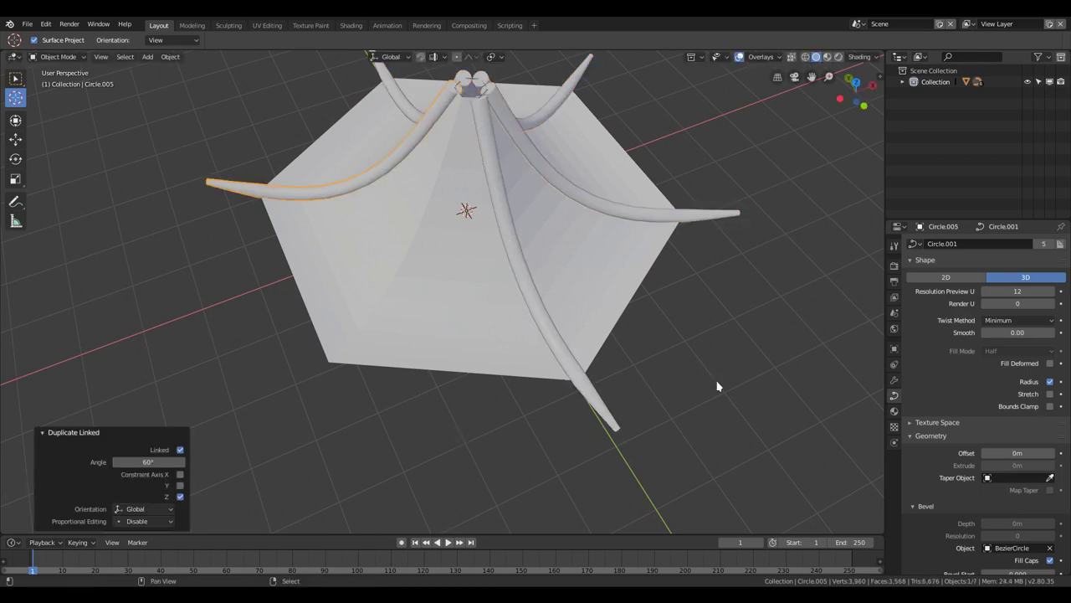
key(shift+r)
Step: Select the roof mesh and enter Edit Mode
mouse_move(568, 381)
middle_down()
mouse_move(493, 377)
mouse_move(293, 310)
middle_up()
click(493, 377)
key(Tab)
Step: Loop-cut a line down one roof face and separate a copy of it into its own object
key(ctrl+r)
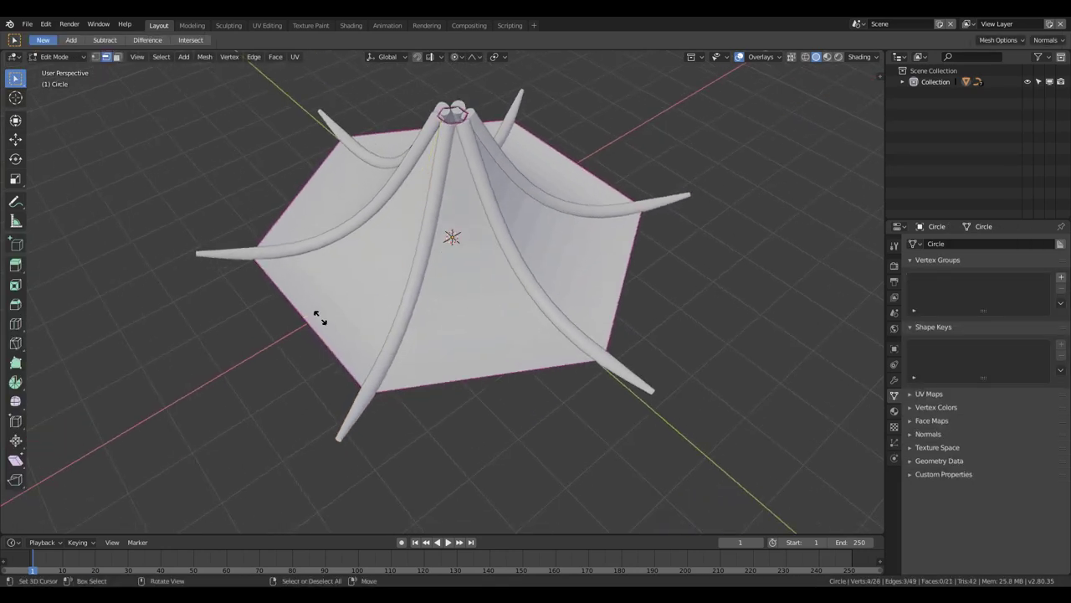
click(341, 303)
key(z)
click(326, 311)
middle_drag(327, 311, 293, 293)
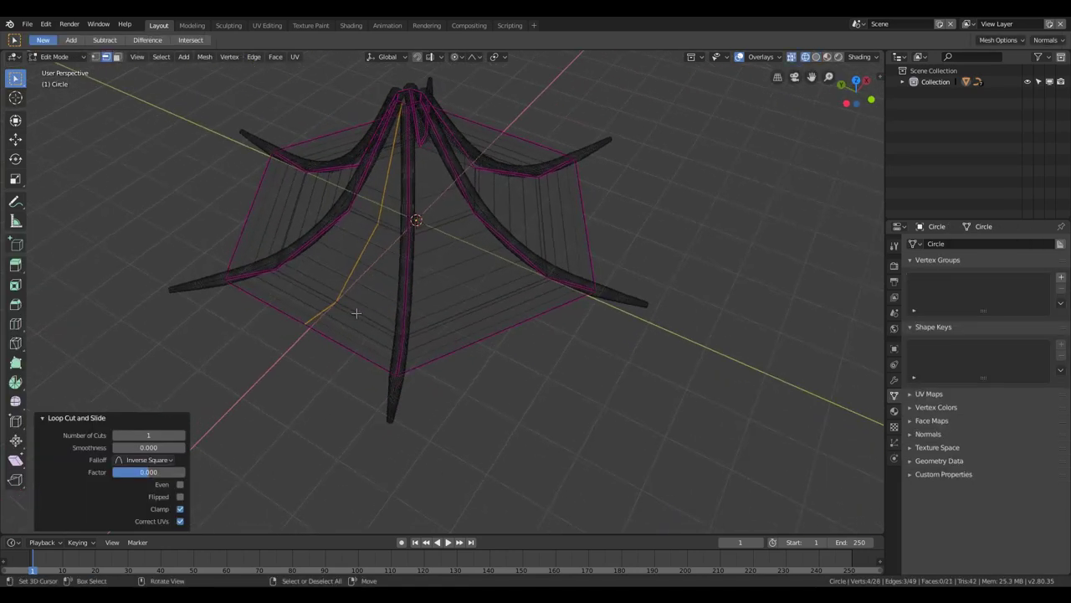
key(g)
right_click(283, 285)
key(p)
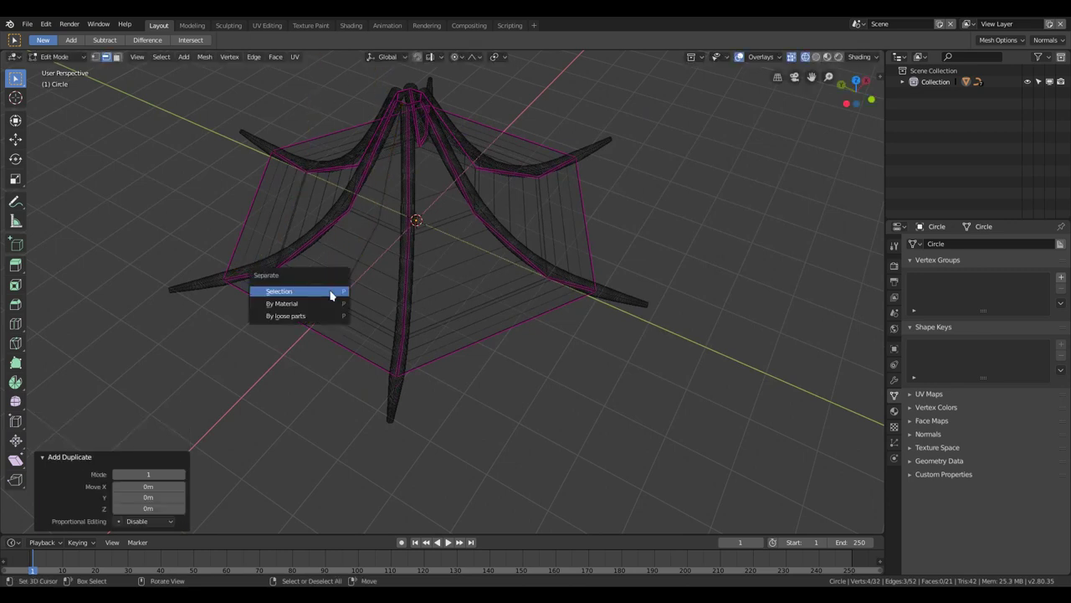
click(329, 293)
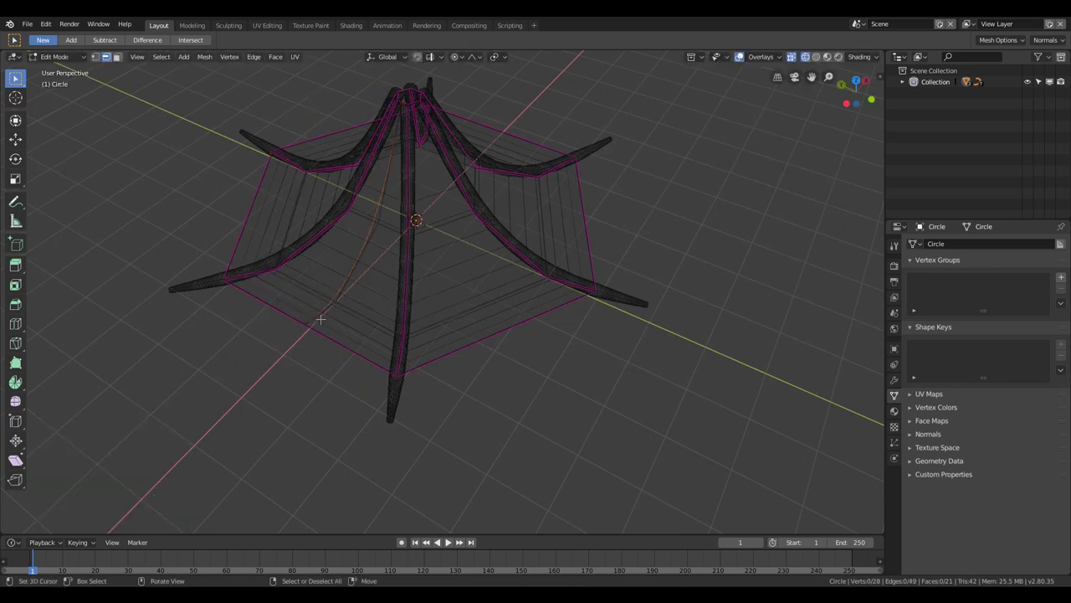
Step: Dissolve the added loop from the roof and select the separated line Circle.007
alt+click(321, 315)
key(ctrl+x)
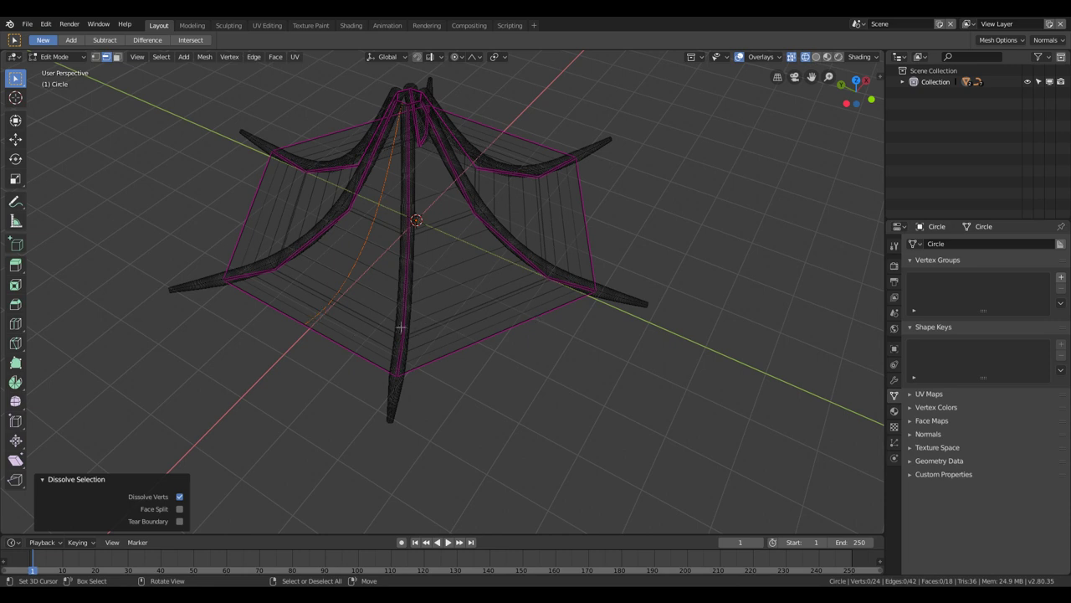
key(Tab)
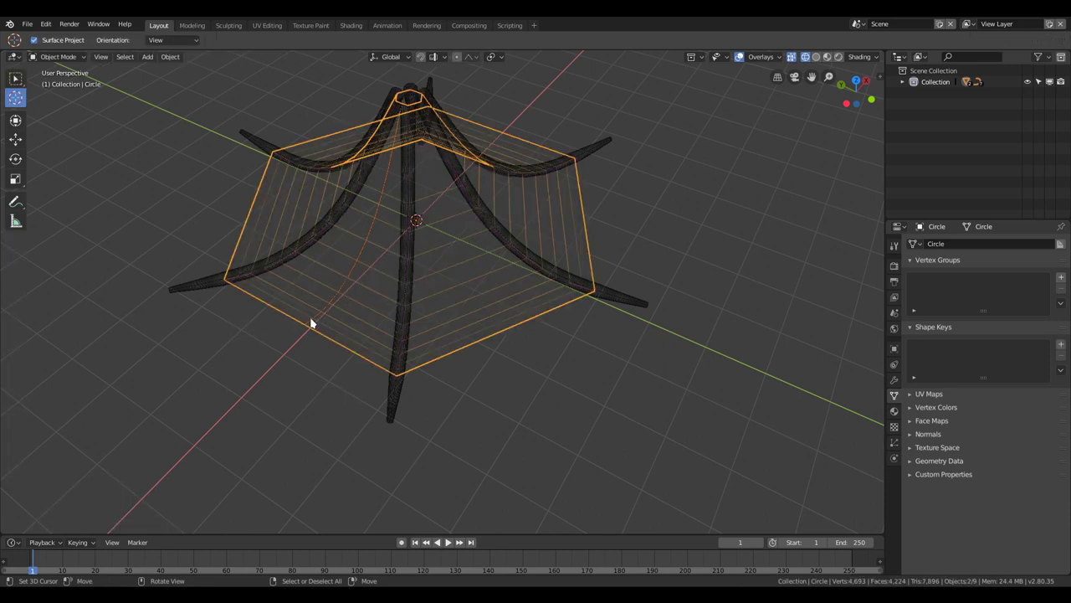
click(316, 326)
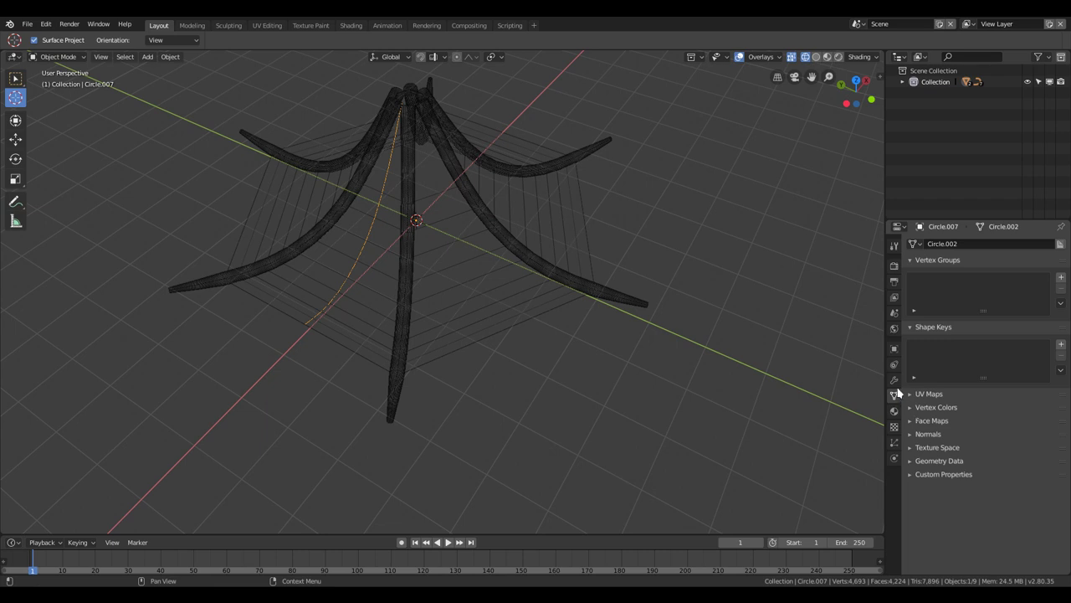
Step: Convert Circle.007 to a curve bevelled by BezierCircle and view the tent in solid shading
right_click(455, 337)
mouse_move(407, 338)
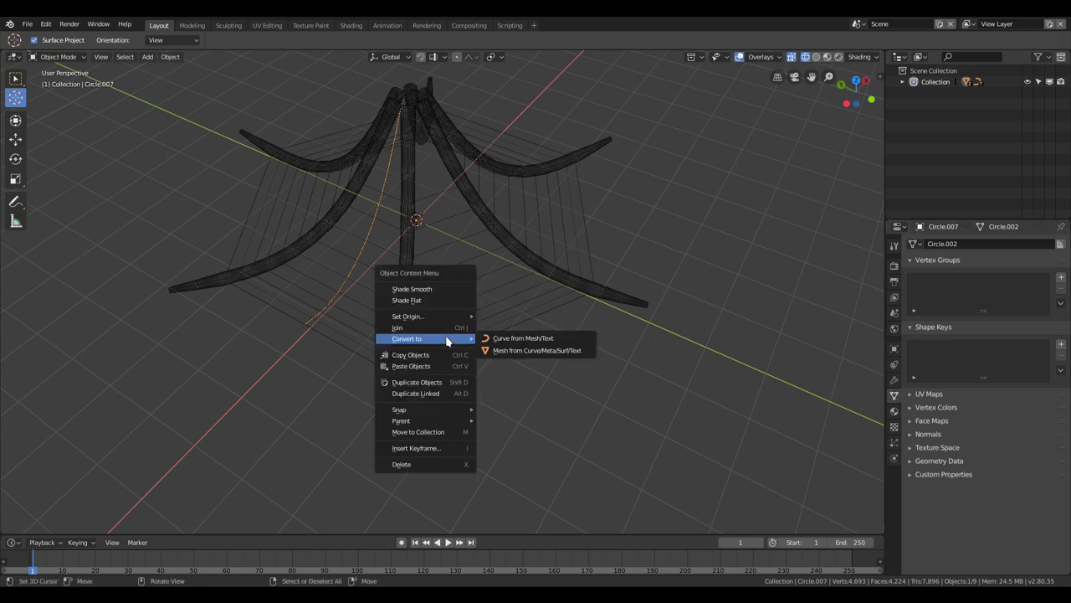
click(542, 340)
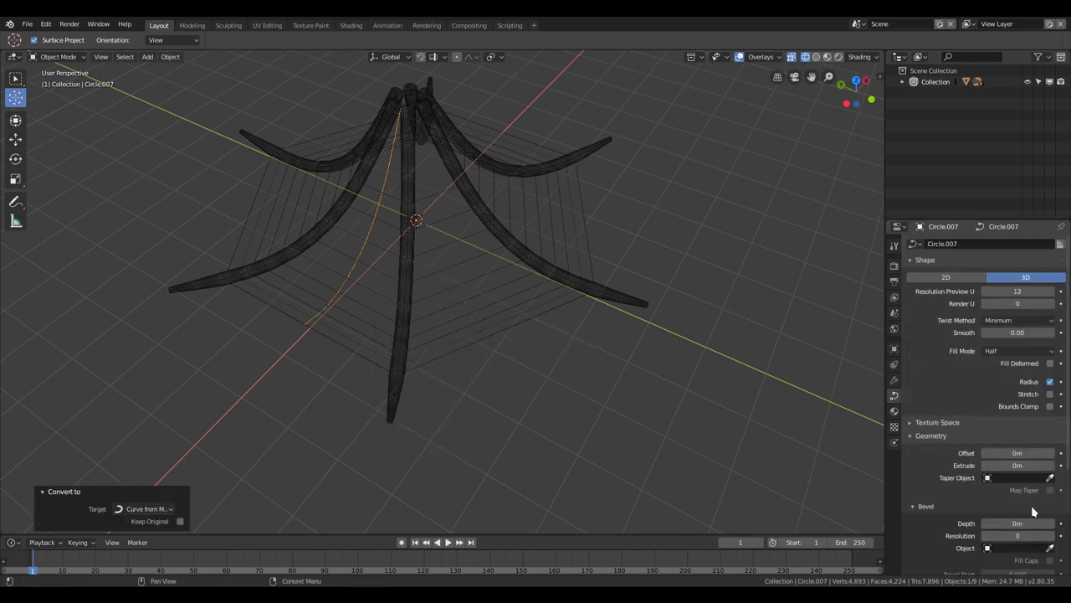
click(995, 548)
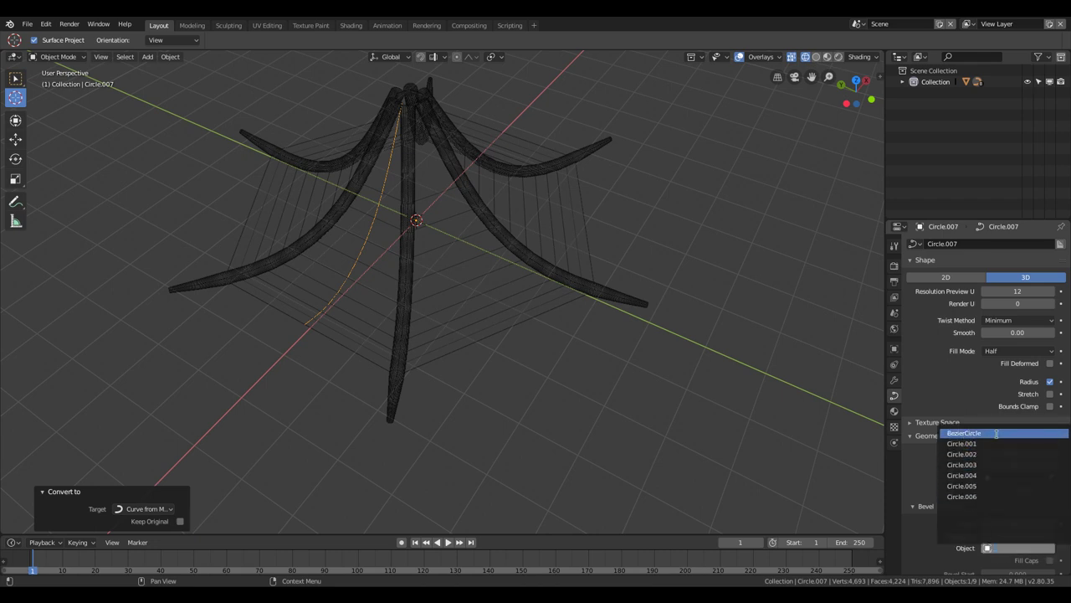
click(996, 433)
middle_drag(619, 390, 769, 452)
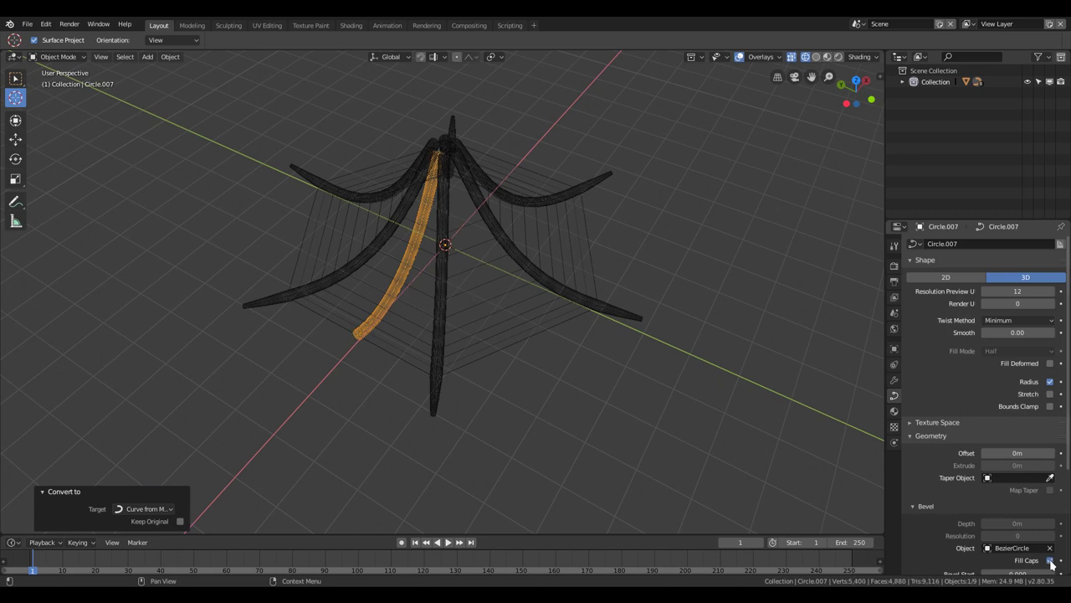
key(shift+z)
mouse_move(600, 371)
middle_down()
mouse_move(437, 349)
mouse_move(488, 344)
middle_up()
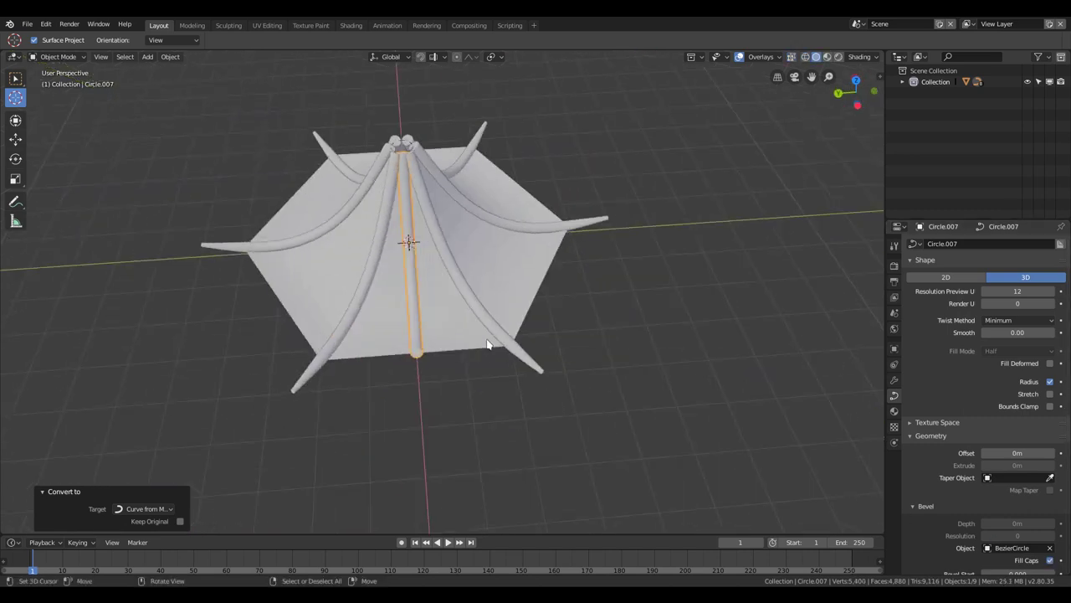
Step: In Edit Mode, shrink the central curve's tube radius with Alt+S to make a thinner batten
key(Tab)
scroll(452, 340, up, 3)
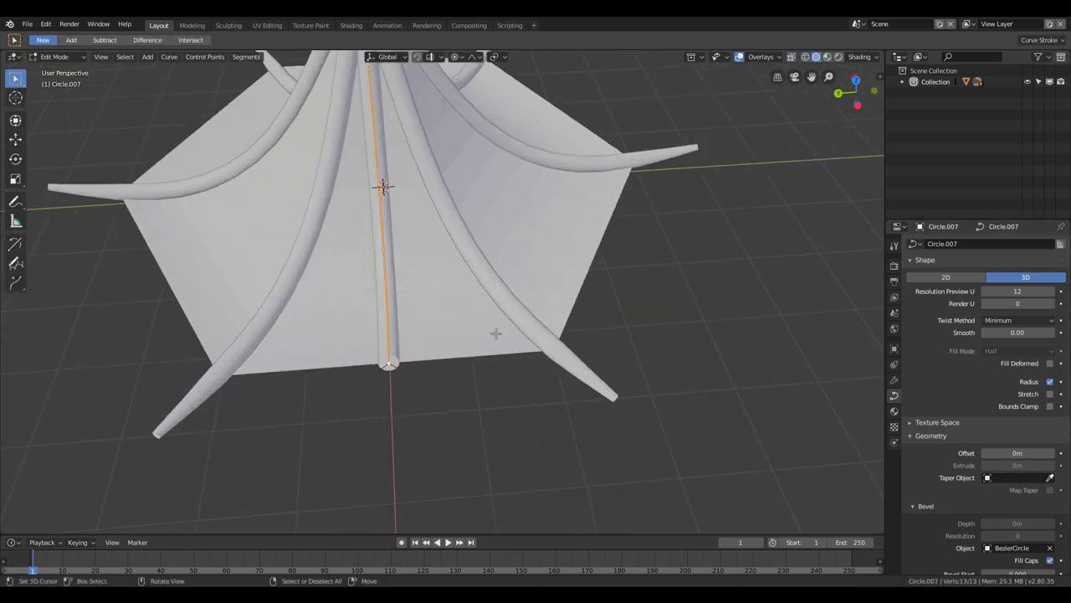
scroll(495, 333, down, 3)
scroll(468, 318, up, 1)
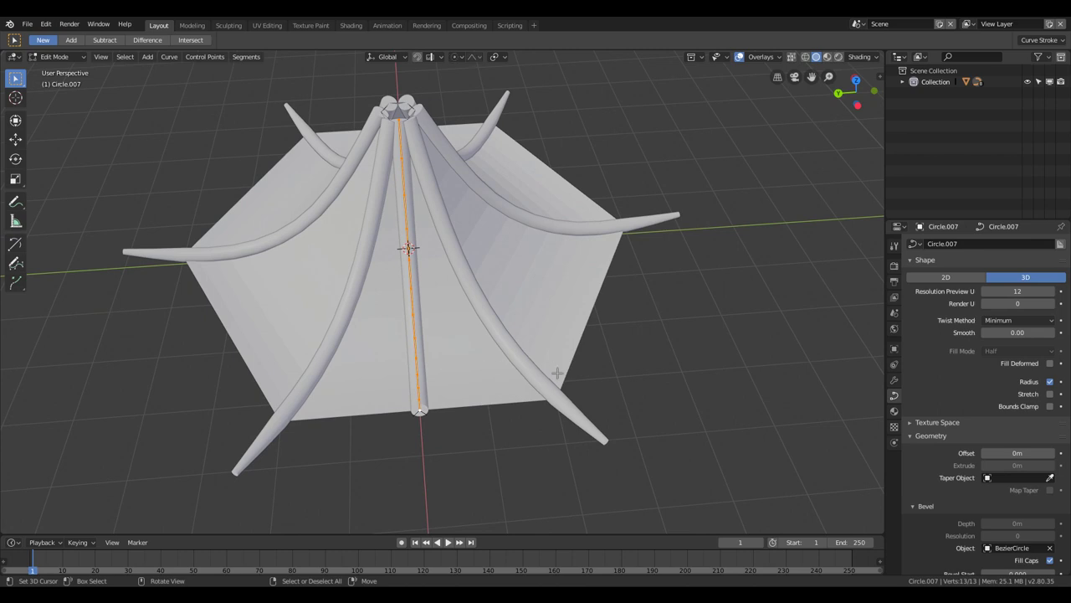
key(alt+s)
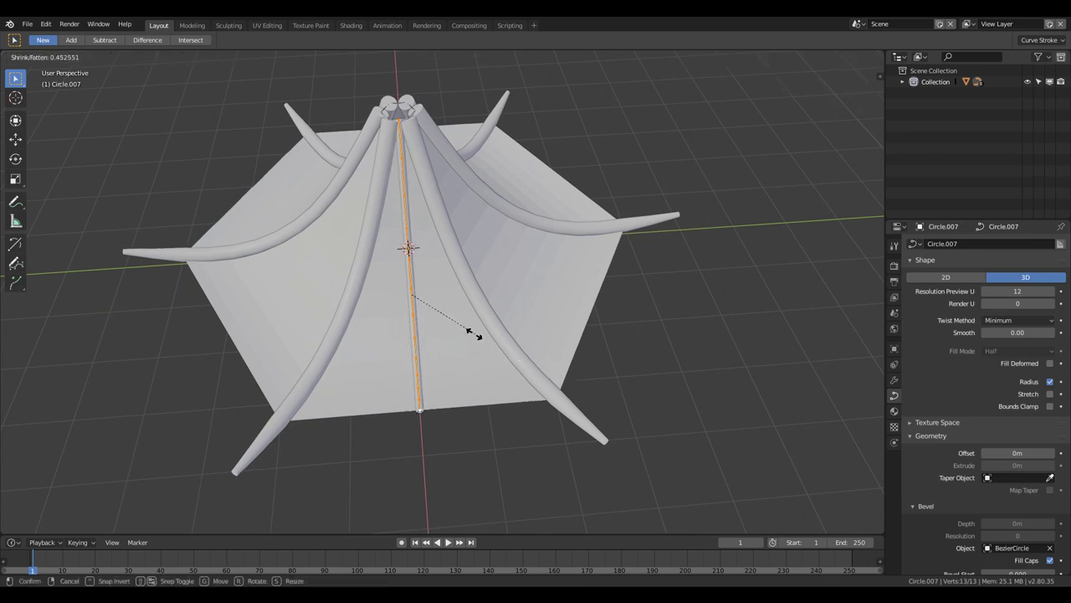
click(485, 339)
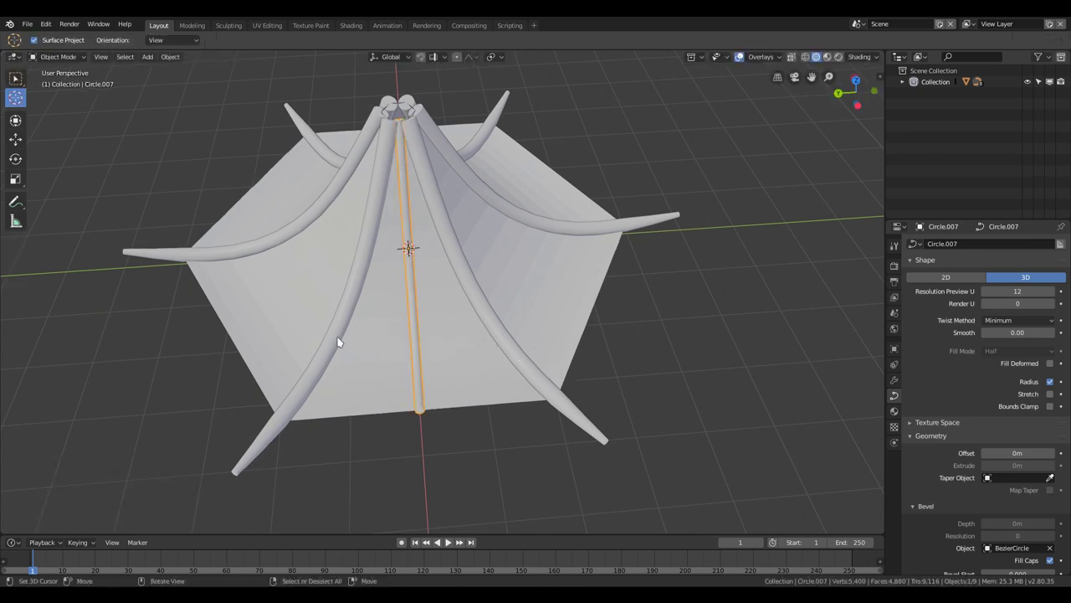
middle_drag(567, 347, 424, 343)
Step: From top view, copy the batten 0.379 m along Y and repeat the offset for more battens
key(KP_7)
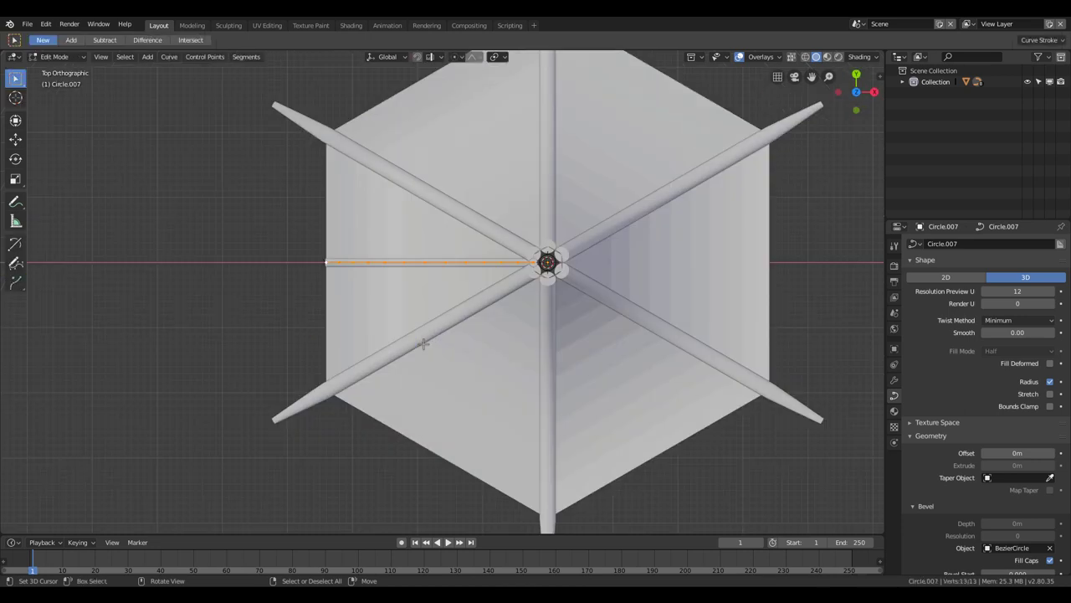
scroll(421, 301, up, 1)
key(g)
key(y)
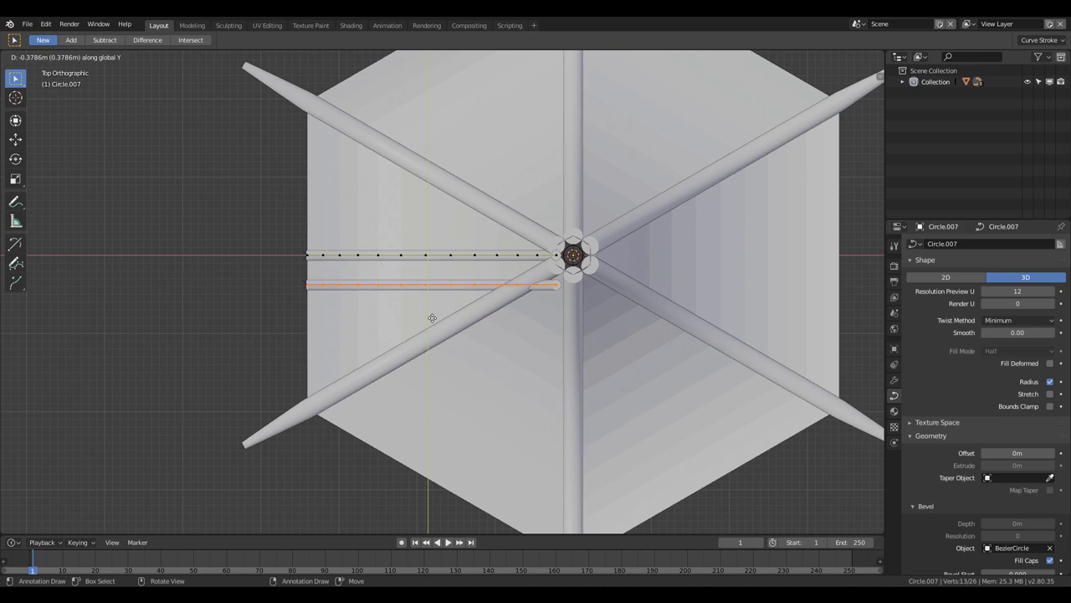
click(432, 318)
key(shift+r)
key(shift+r)
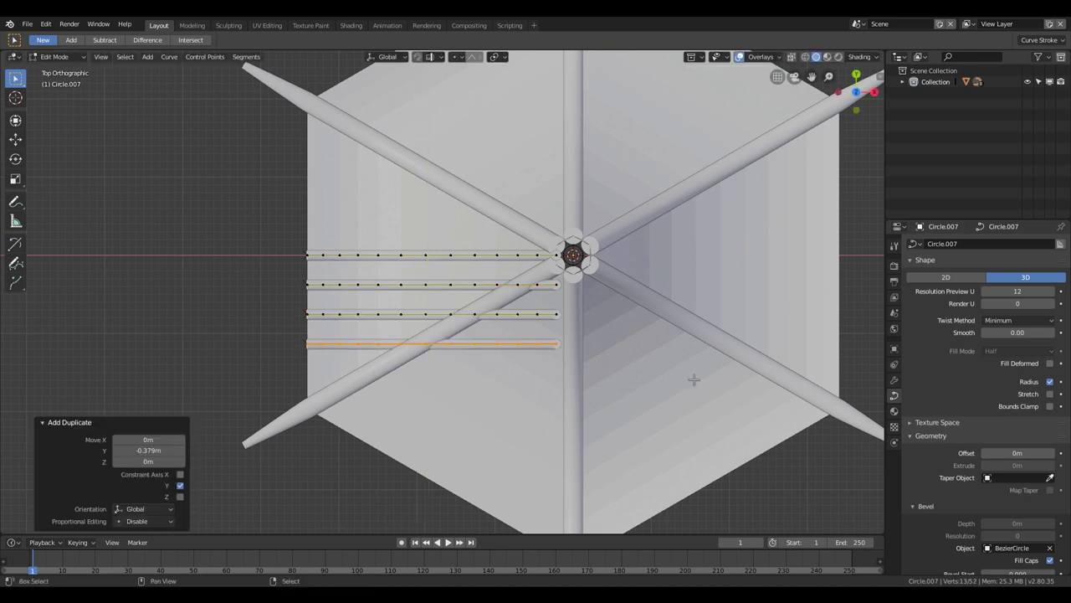
key(shift+r)
click(603, 355)
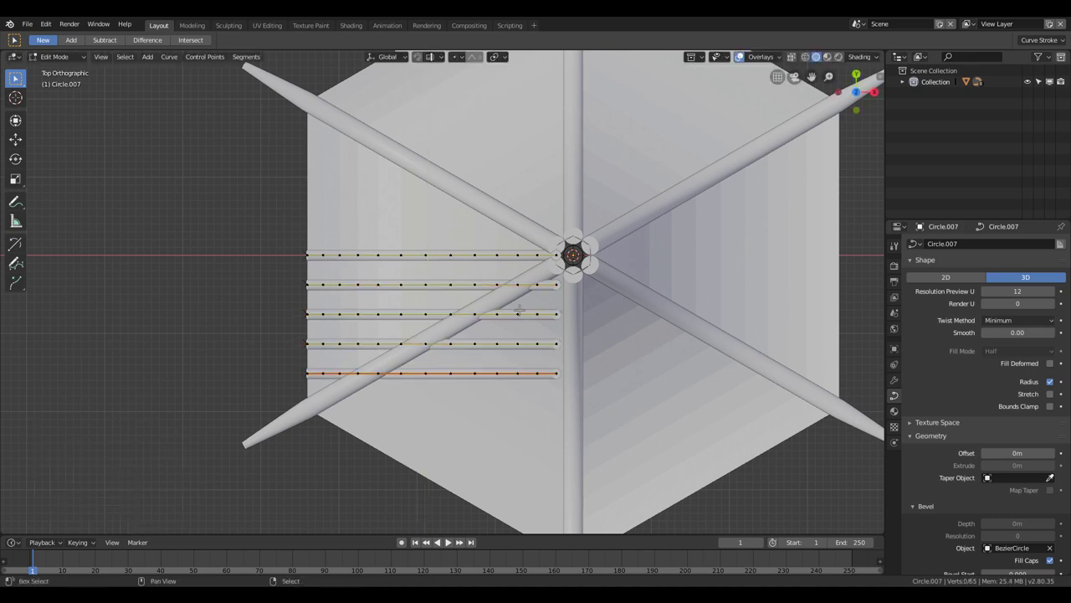
scroll(593, 284, up, 1)
Step: Select and delete the batten control points lying beyond the diagonal ridge tube
ctrl+drag(638, 250, 567, 293)
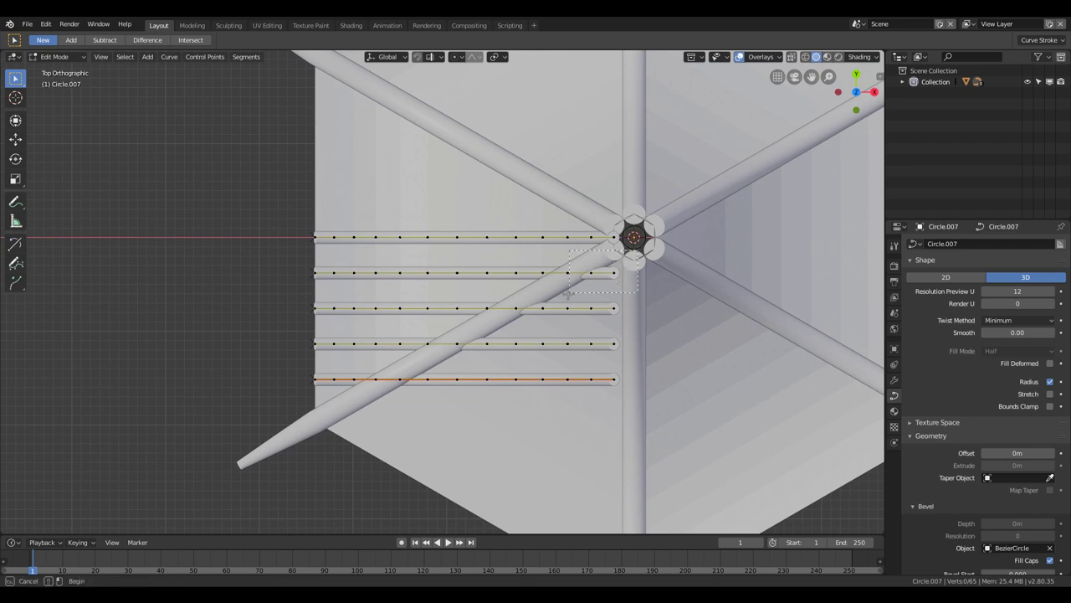
click(15, 98)
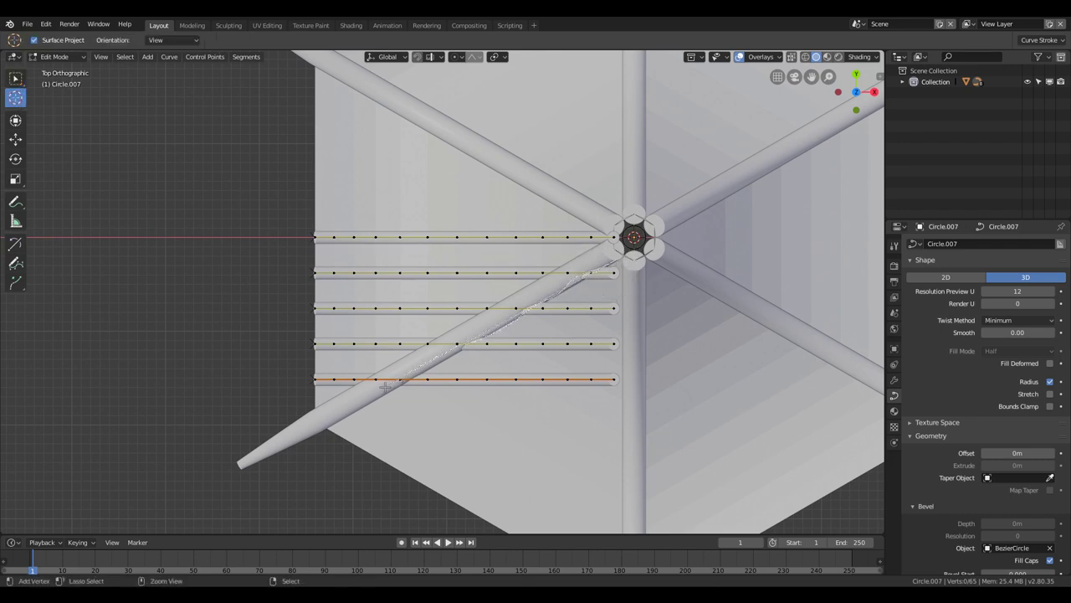
ctrl+right_drag(385, 385, 543, 379)
ctrl+right_drag(473, 334, 478, 355)
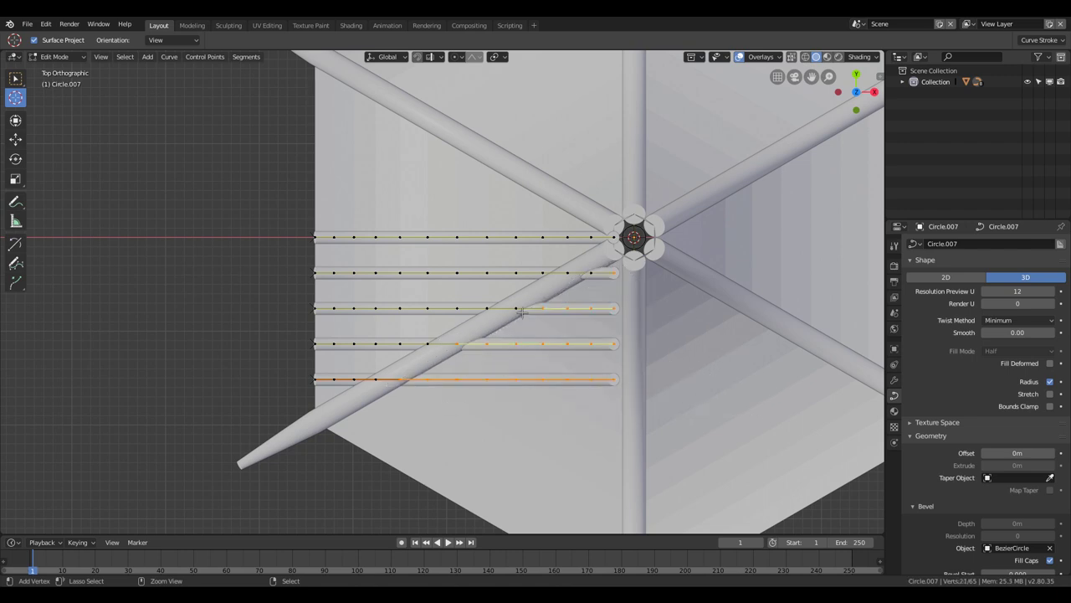
scroll(446, 362, up, 2)
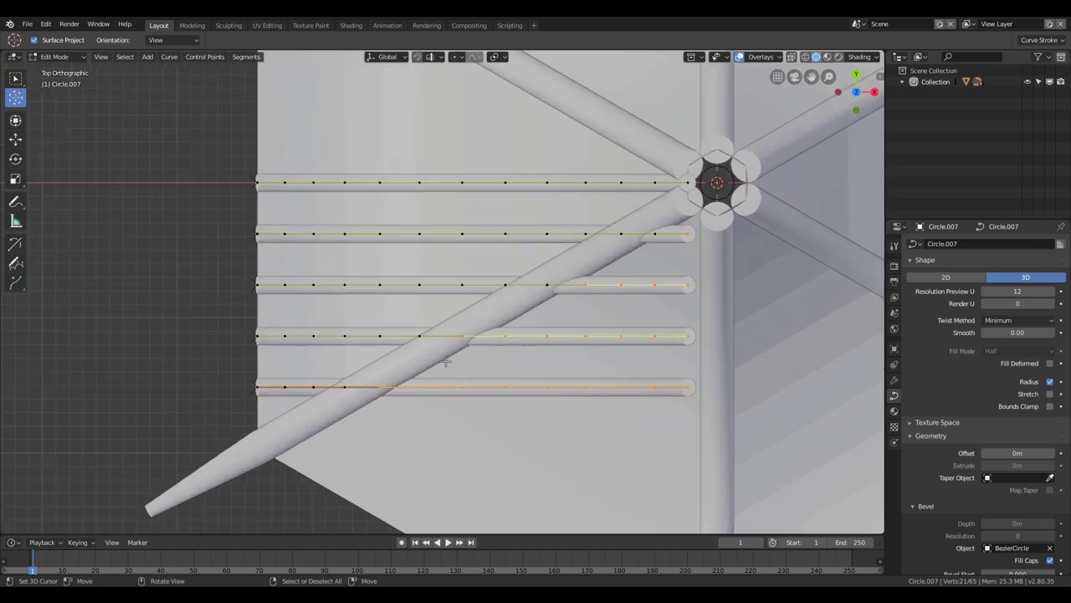
shift+click(446, 361)
key(x)
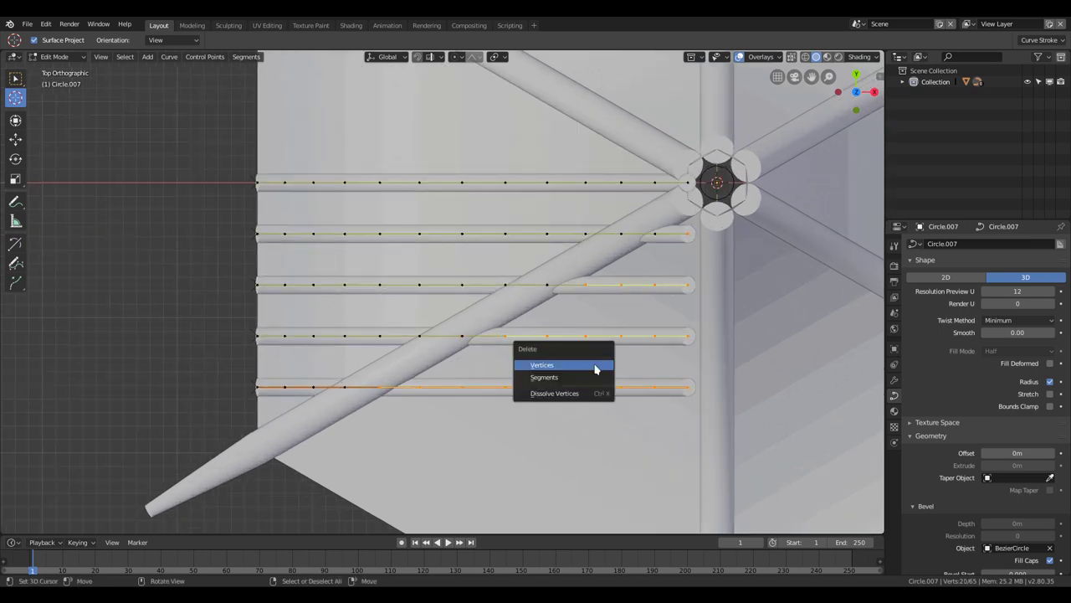
click(594, 365)
Step: Delete the one leftover batten point still past the ridge
scroll(497, 354, up, 1)
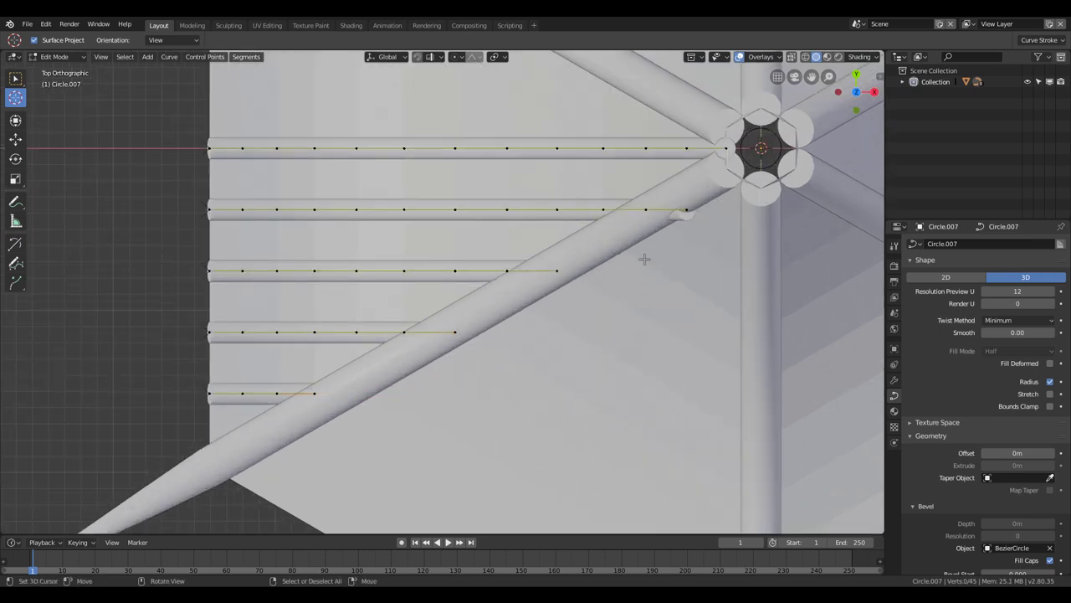
key(x)
click(684, 215)
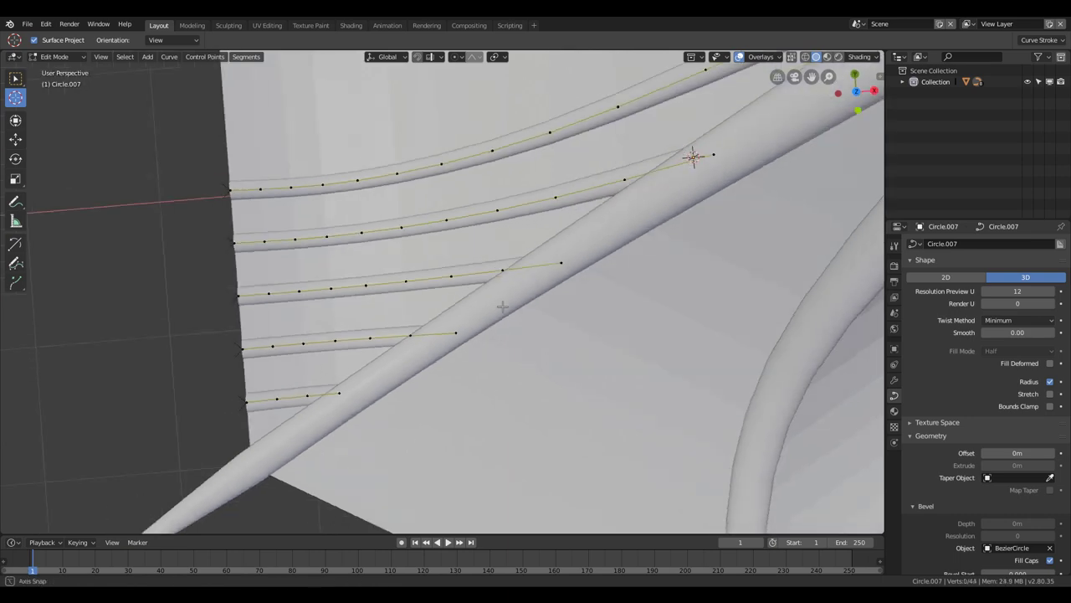
Step: Scale a copy of the battens by -1 along Y onto the opposite half, then exit Edit Mode
mouse_move(527, 296)
middle_down()
mouse_move(608, 234)
mouse_move(592, 237)
middle_up()
mouse_move(579, 238)
ctrl+middle_down()
mouse_move(541, 288)
mouse_move(603, 313)
ctrl+middle_up()
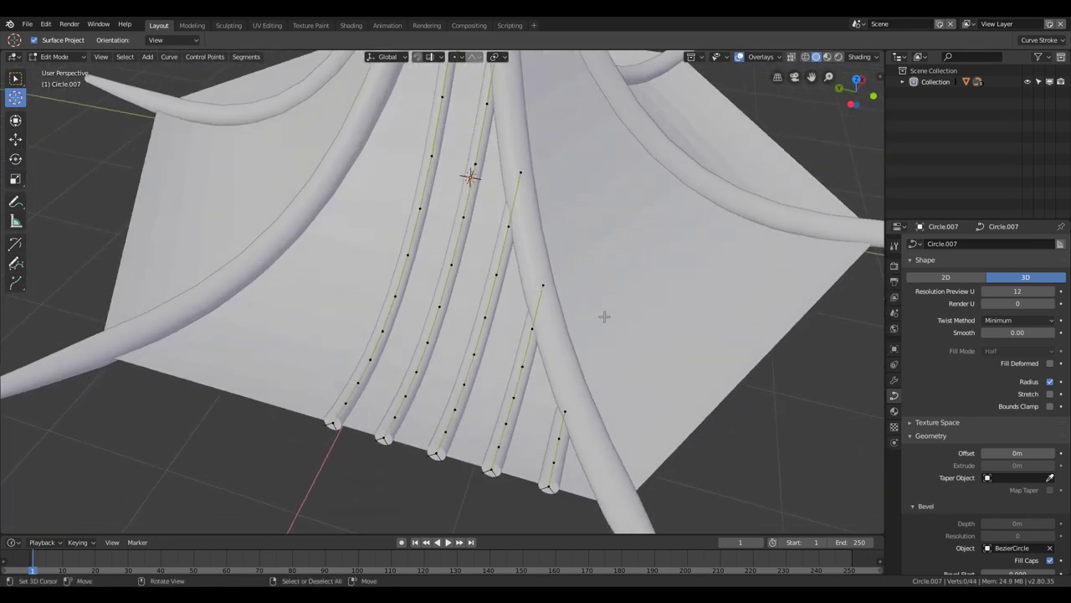
scroll(603, 313, down, 2)
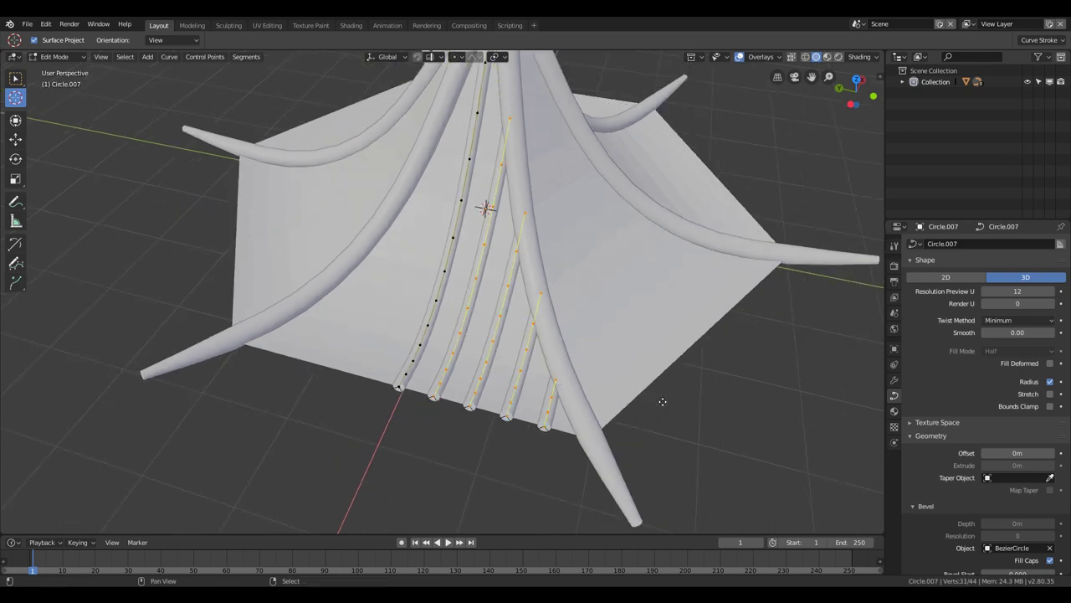
key(s)
key(x)
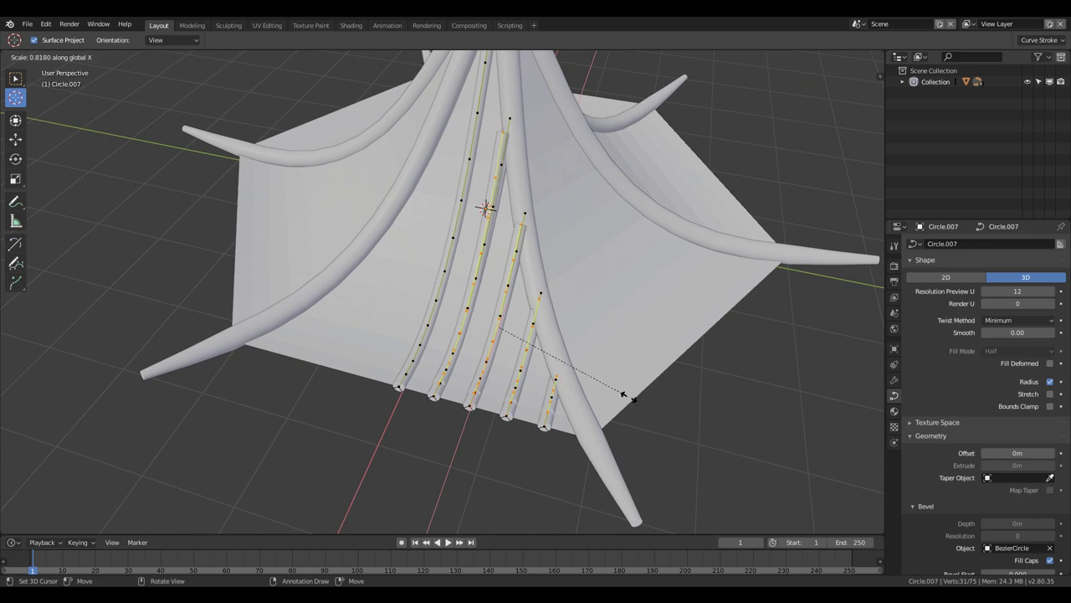
key(y)
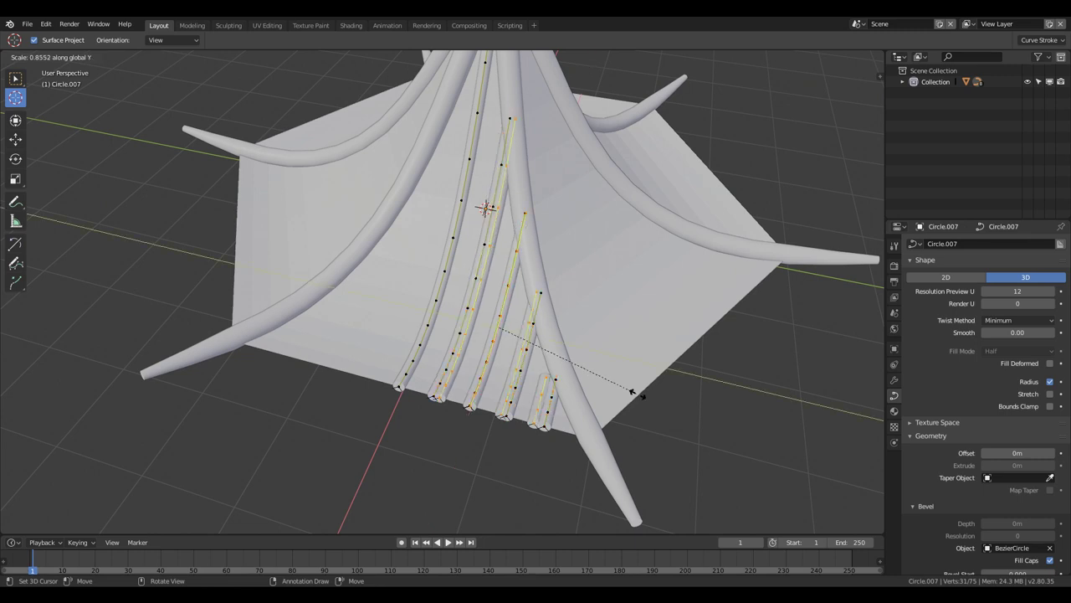
text(-1)
key(Return)
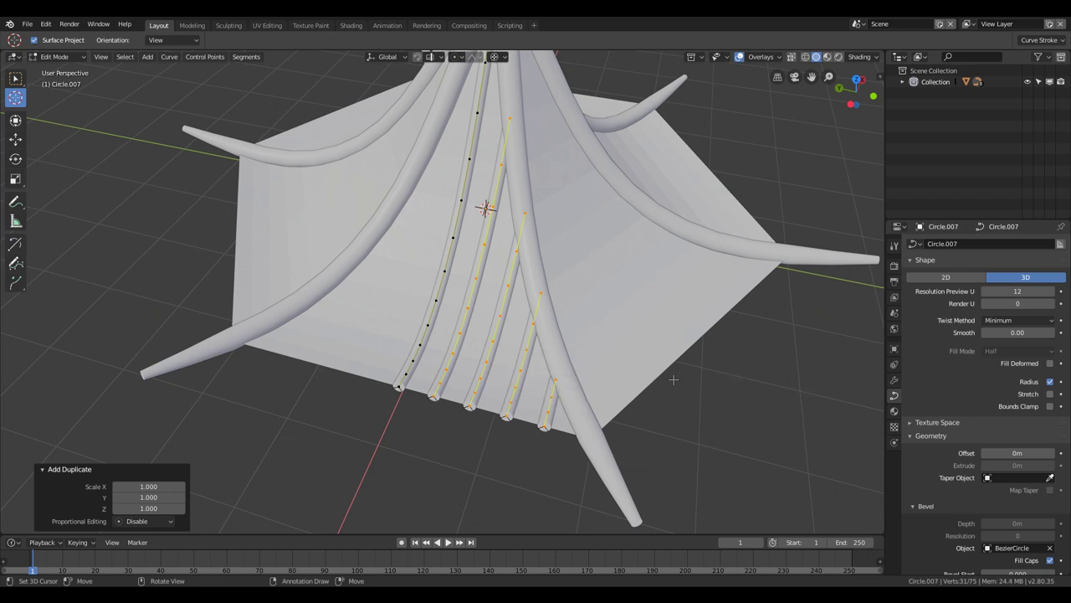
text(sy)
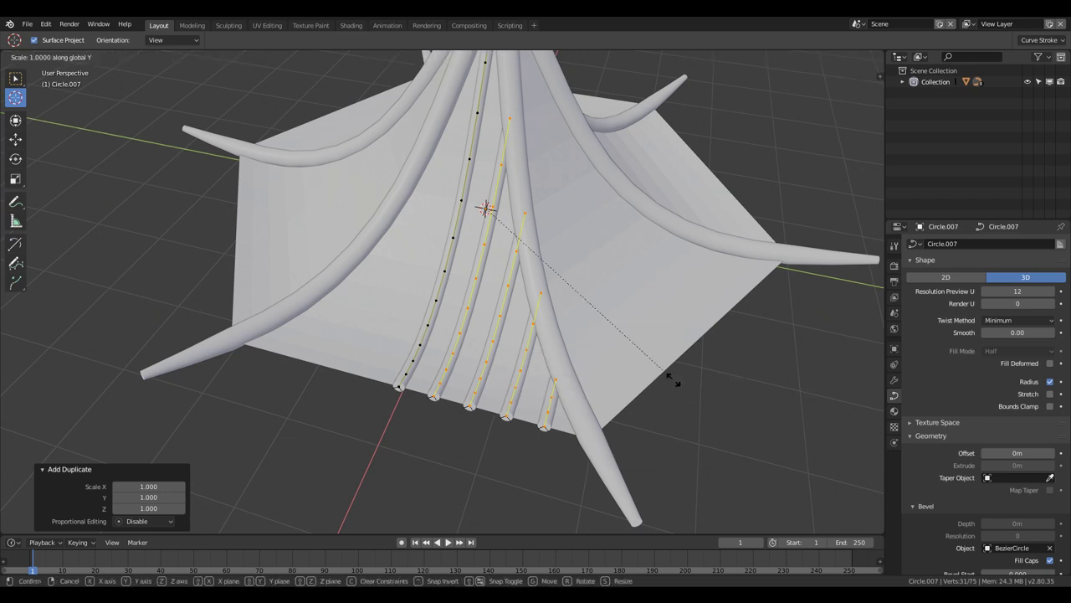
text(-1)
key(Return)
mouse_move(673, 379)
middle_down()
mouse_move(446, 337)
mouse_move(501, 352)
middle_up()
key(Tab)
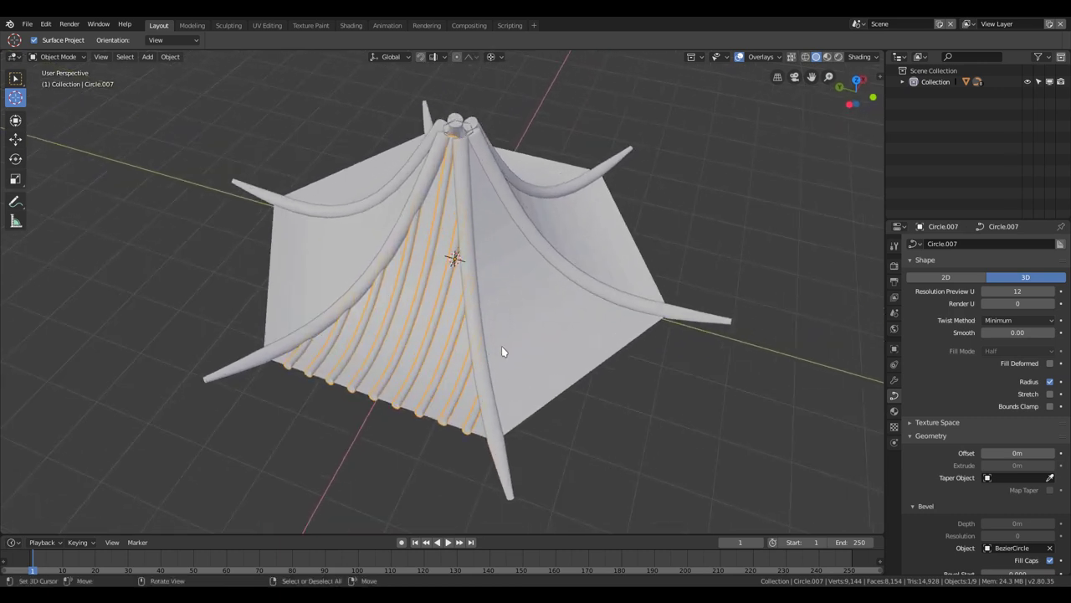
Step: Add linked battens copies rotated 60° about Z onto every remaining face, then hide viewport overlays
key(shift+d)
text(rz)
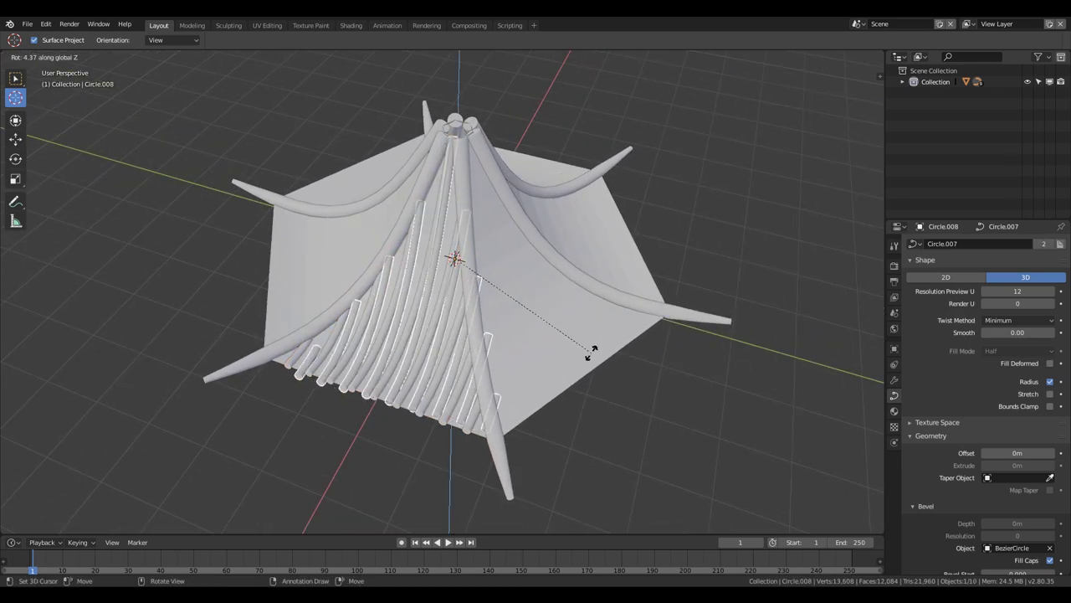
text(60)
key(Return)
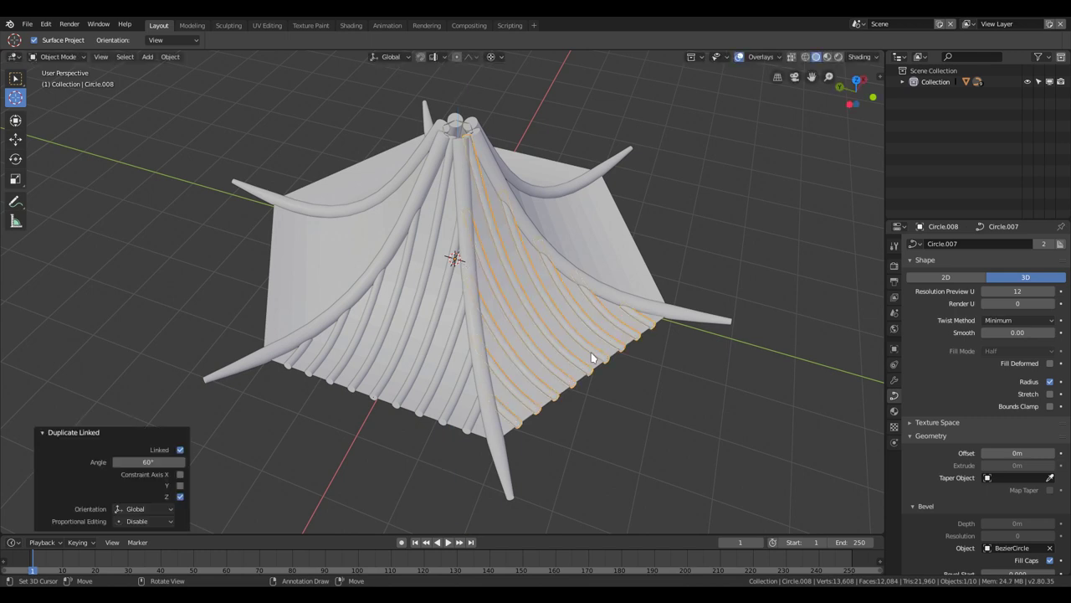
key(shift+r)
key(shift+r)
key(shift+r)
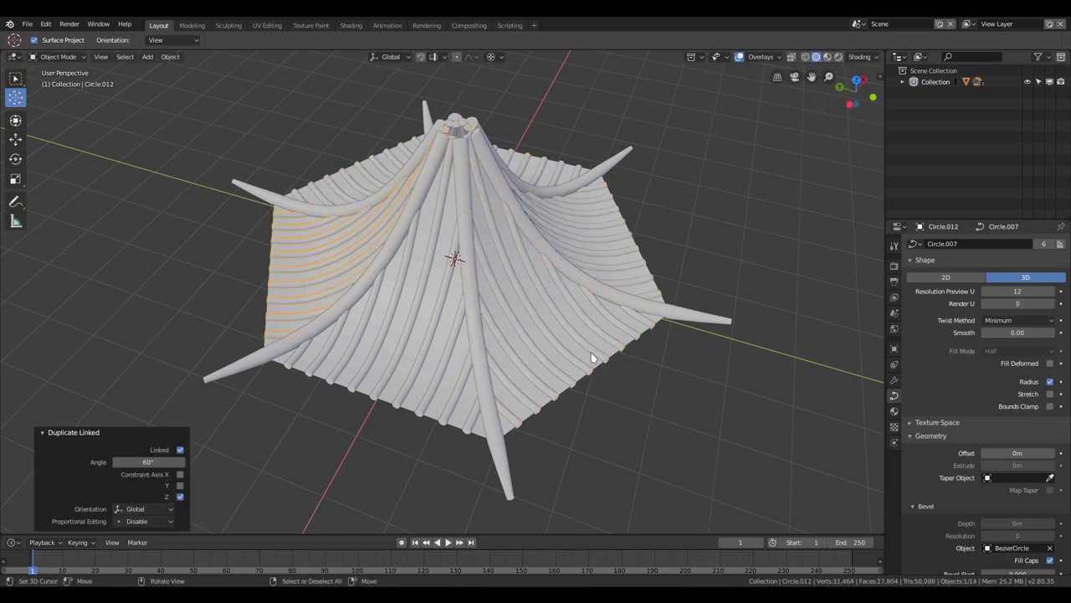
mouse_move(591, 358)
middle_down()
mouse_move(491, 338)
mouse_move(430, 382)
mouse_move(516, 383)
mouse_move(483, 351)
mouse_move(505, 331)
mouse_move(440, 337)
mouse_move(475, 333)
mouse_move(448, 349)
mouse_move(472, 339)
middle_up()
key(shift+alt+z)
mouse_move(449, 211)
middle_down()
mouse_move(438, 272)
mouse_move(394, 251)
mouse_move(253, 239)
mouse_move(142, 235)
mouse_move(103, 251)
mouse_move(403, 276)
mouse_move(446, 276)
mouse_move(468, 259)
middle_up()
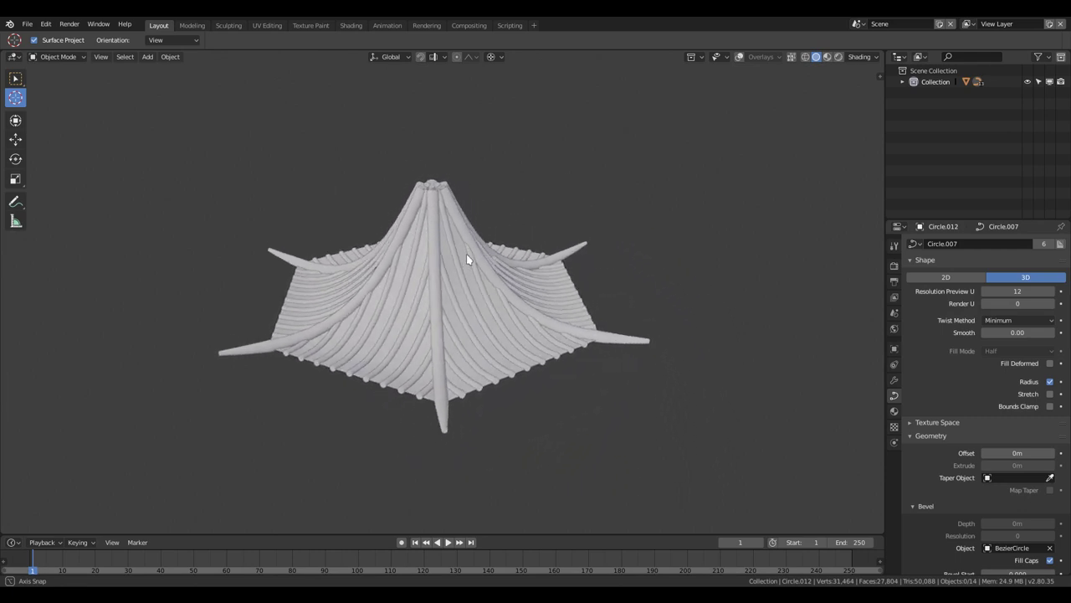